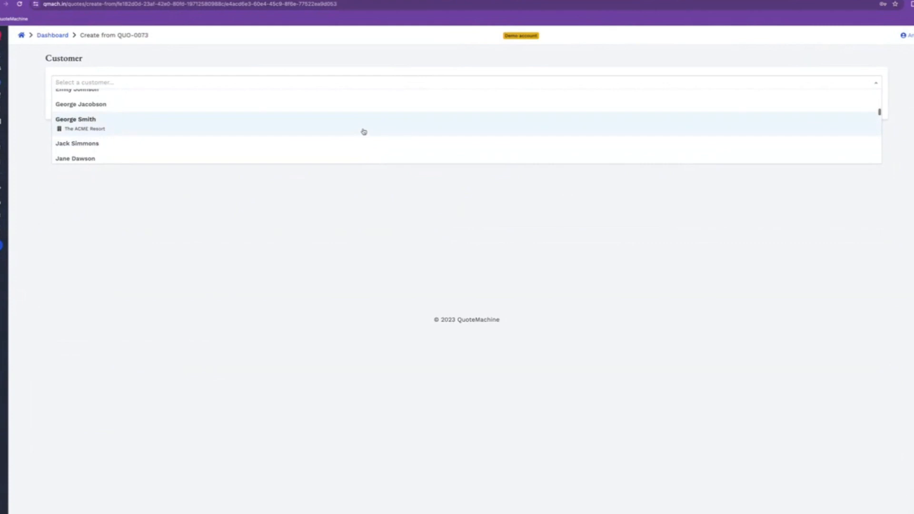
# Choose The ACME Resort customer for the new quote based on QUO-0073
pyautogui.click(490, 101)
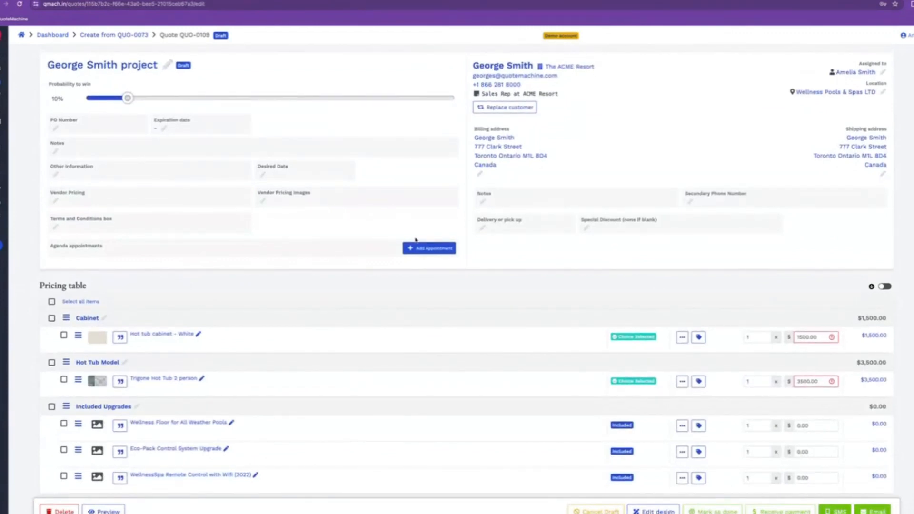
pyautogui.scroll(-2, 402, 259)
pyautogui.scroll(-2, 402, 259)
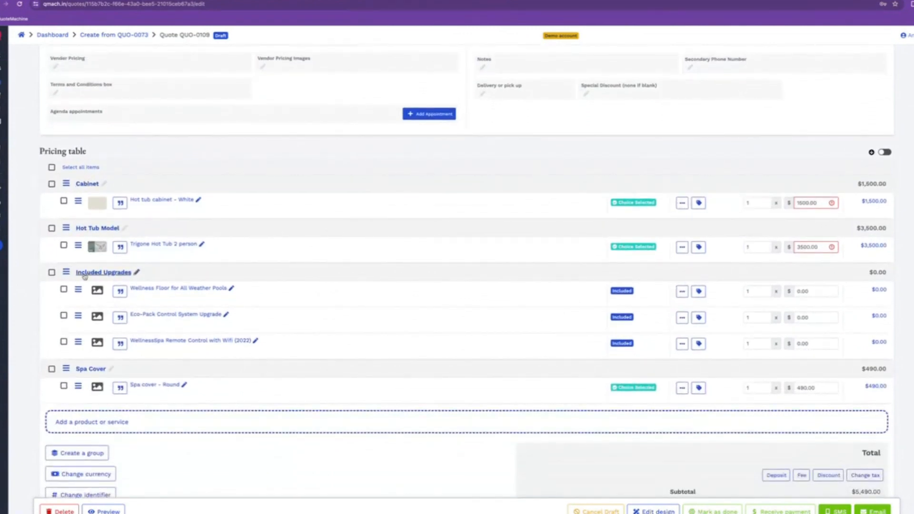
pyautogui.scroll(-1, 66, 306)
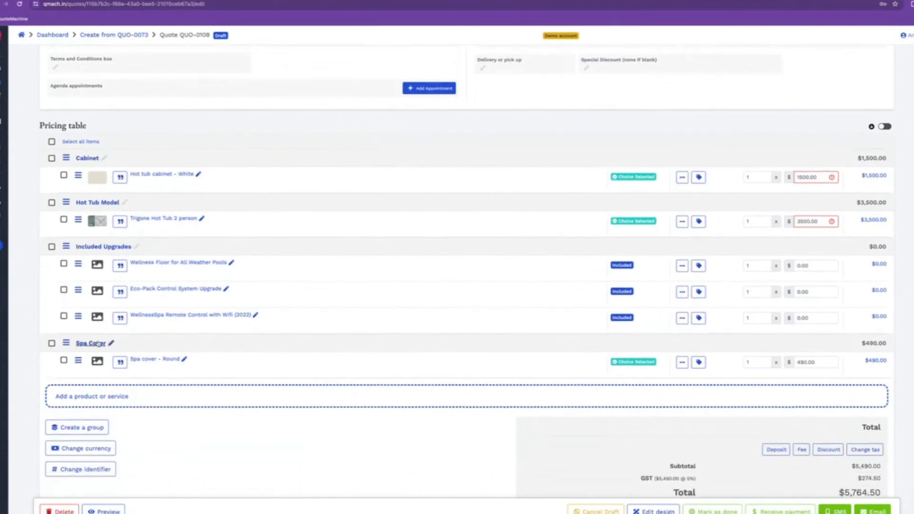
pyautogui.scroll(1, 221, 332)
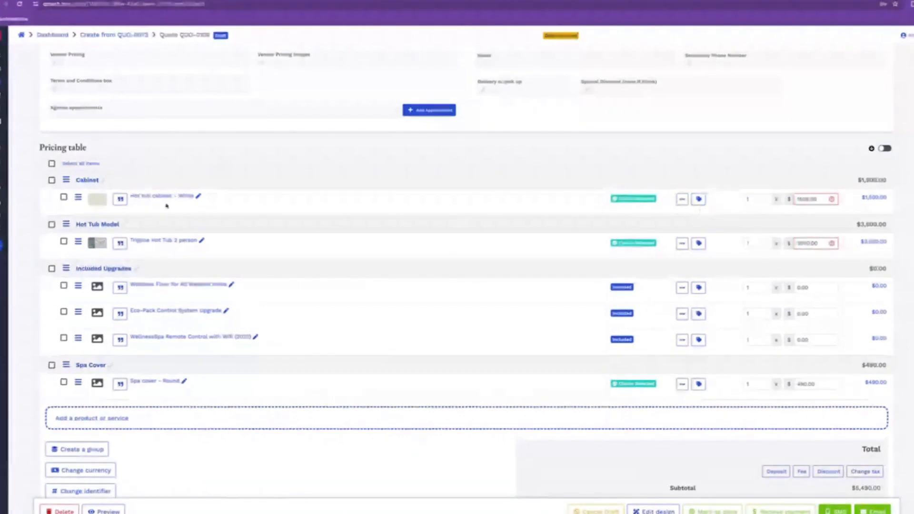
# Mark Hot tub cabinet - White as an optional item with an editable quantity
pyautogui.click(681, 200)
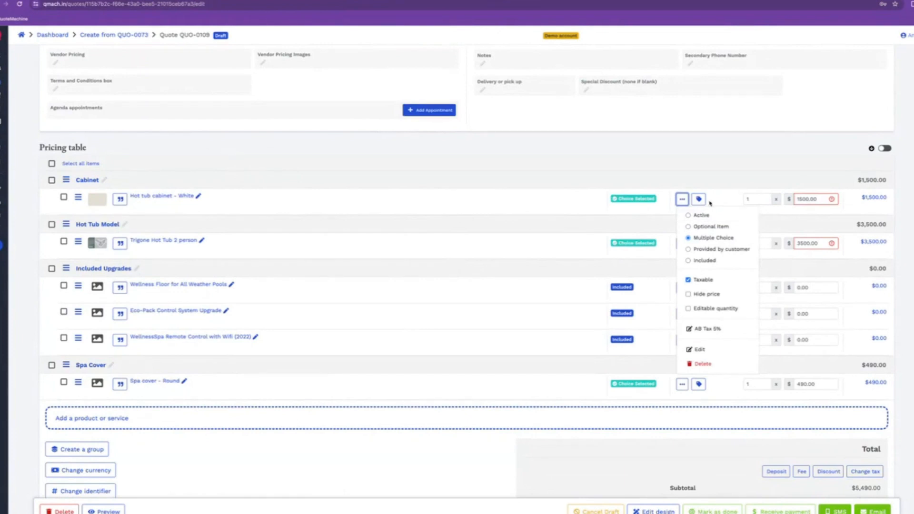
pyautogui.click(719, 236)
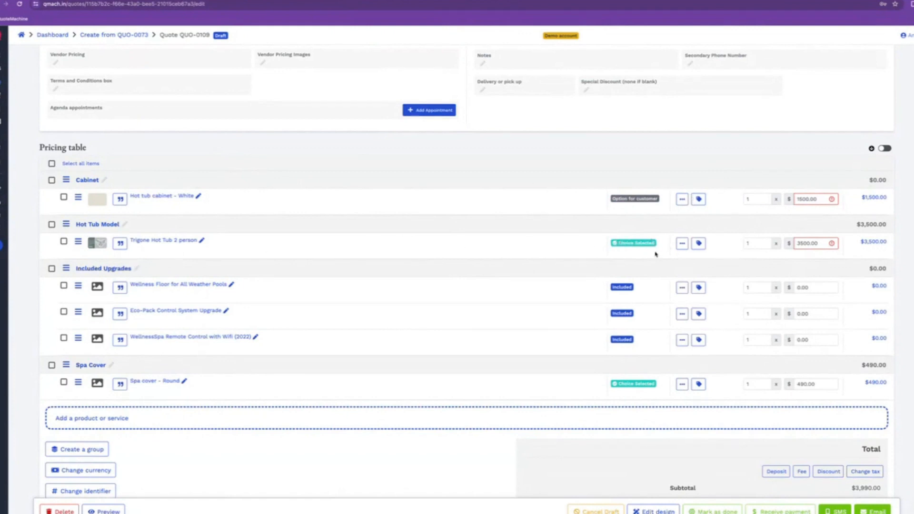
pyautogui.scroll(-1, 655, 254)
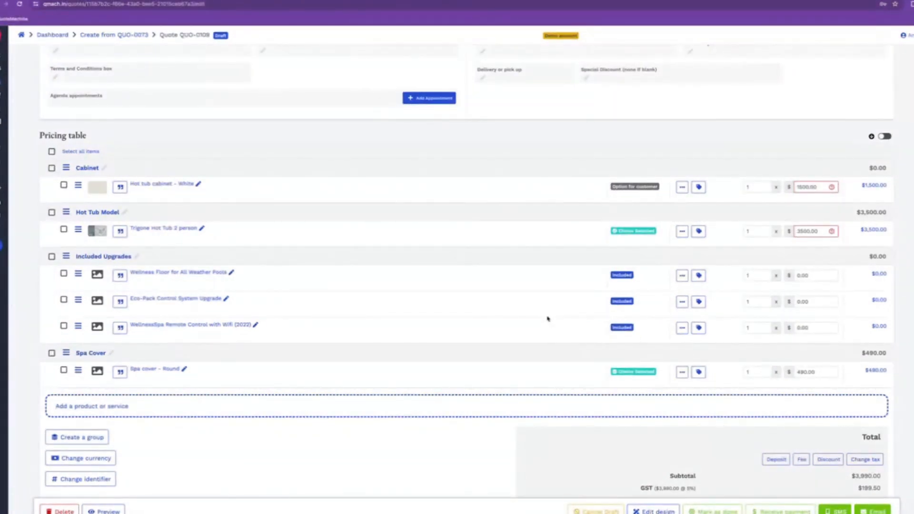
pyautogui.scroll(-1, 547, 318)
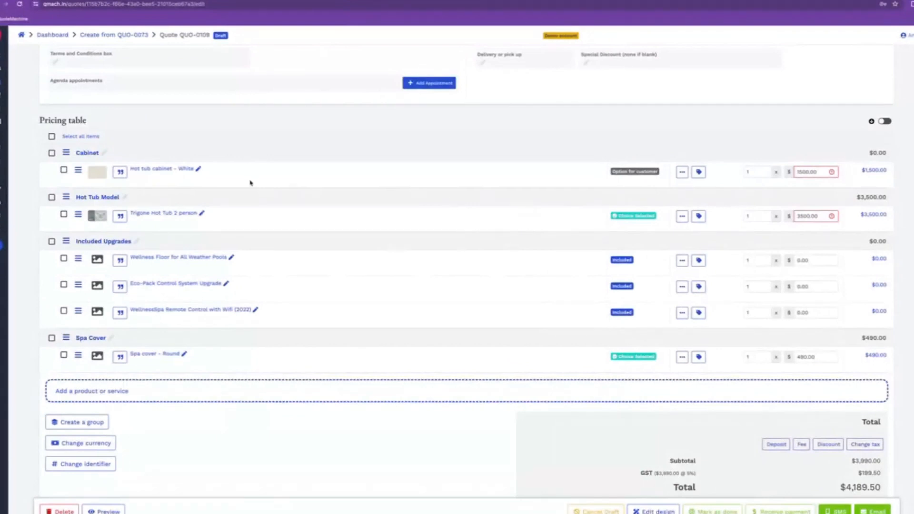
pyautogui.click(681, 172)
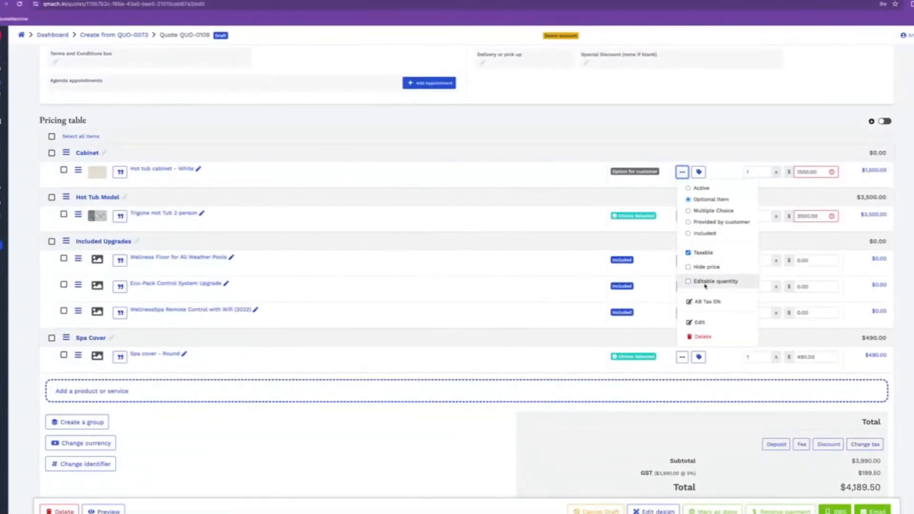
pyautogui.click(705, 282)
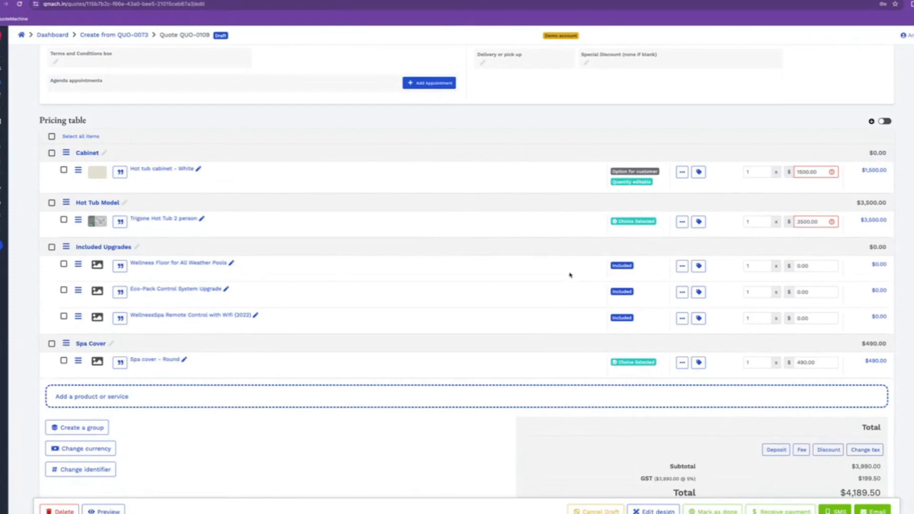
pyautogui.scroll(-3, 569, 273)
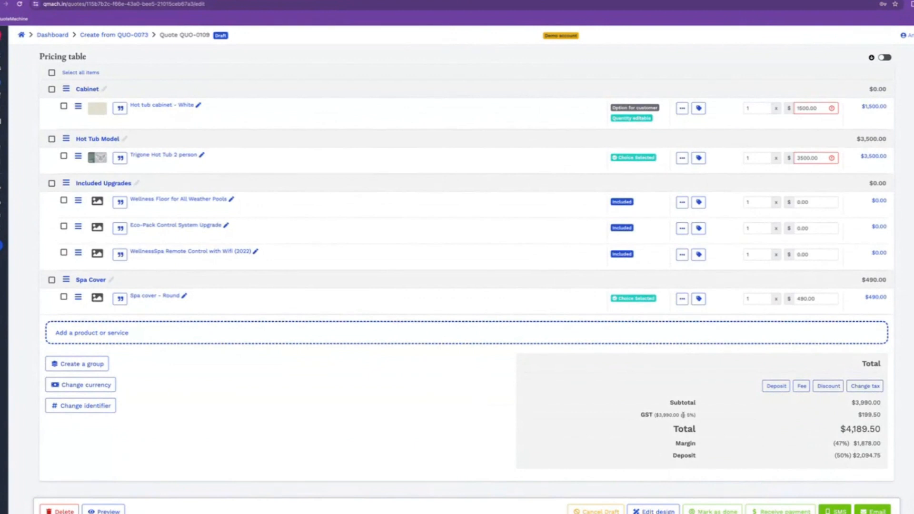
pyautogui.click(776, 389)
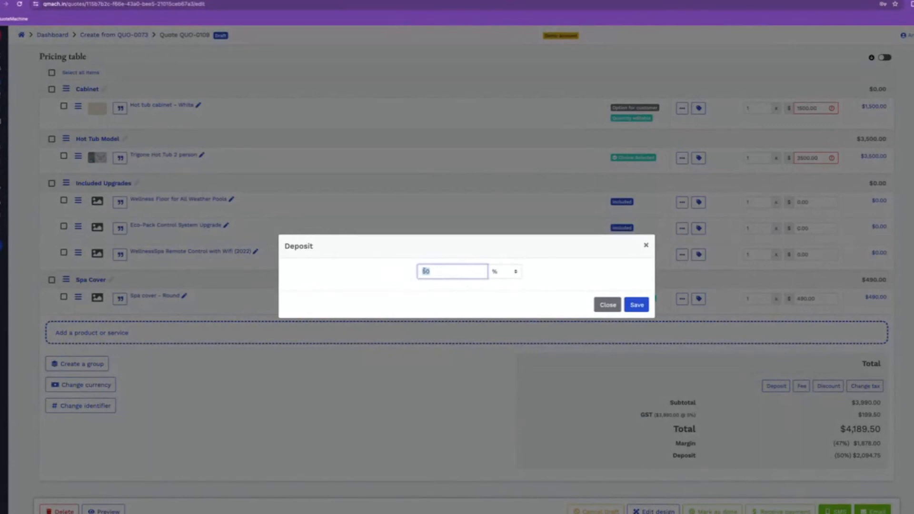
pyautogui.write('25')
pyautogui.click(508, 273)
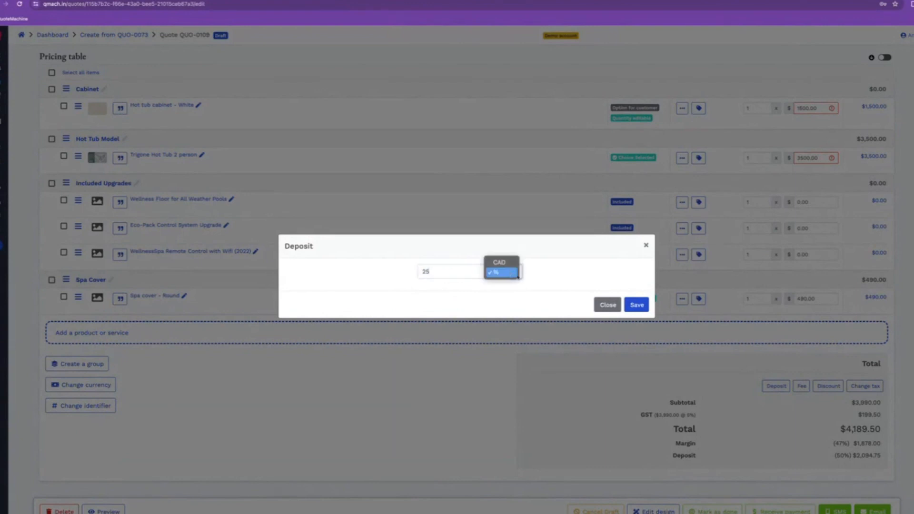
pyautogui.click(500, 262)
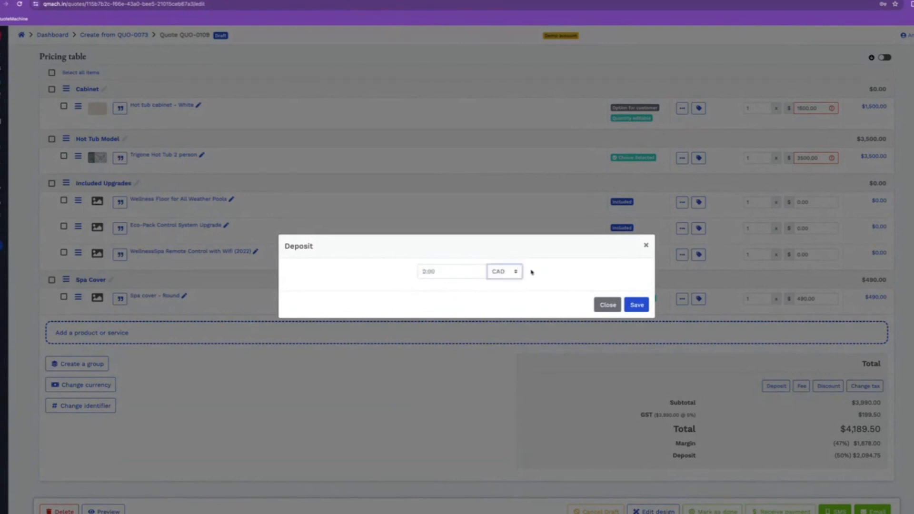
pyautogui.click(452, 271)
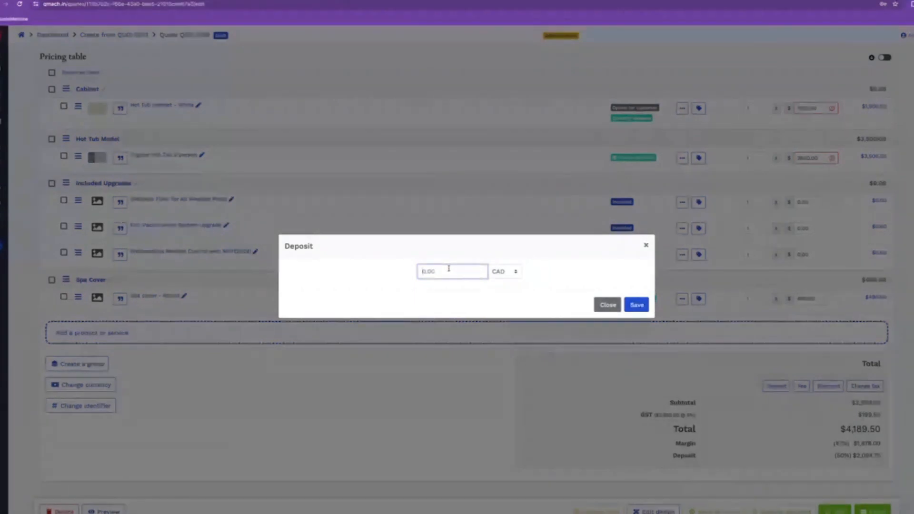
pyautogui.click(496, 272)
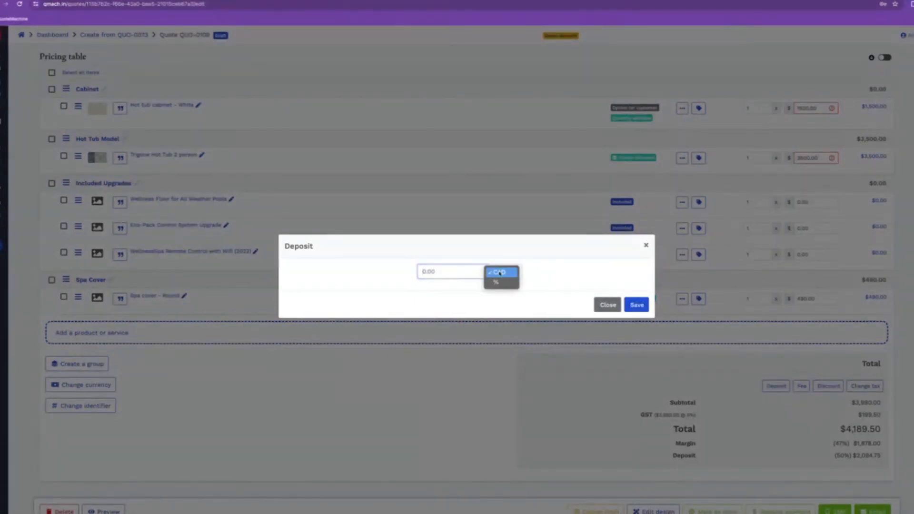
pyautogui.click(496, 282)
pyautogui.click(454, 272)
pyautogui.write('50')
pyautogui.click(644, 308)
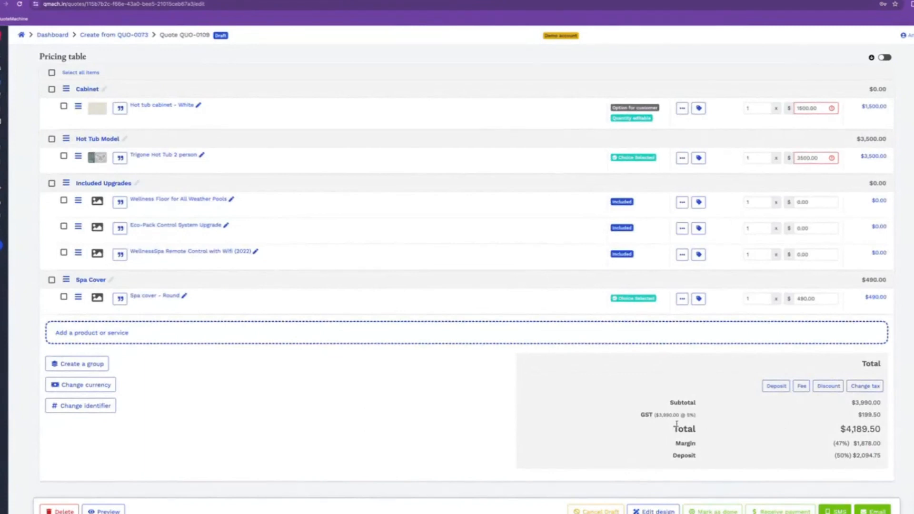
pyautogui.click(800, 386)
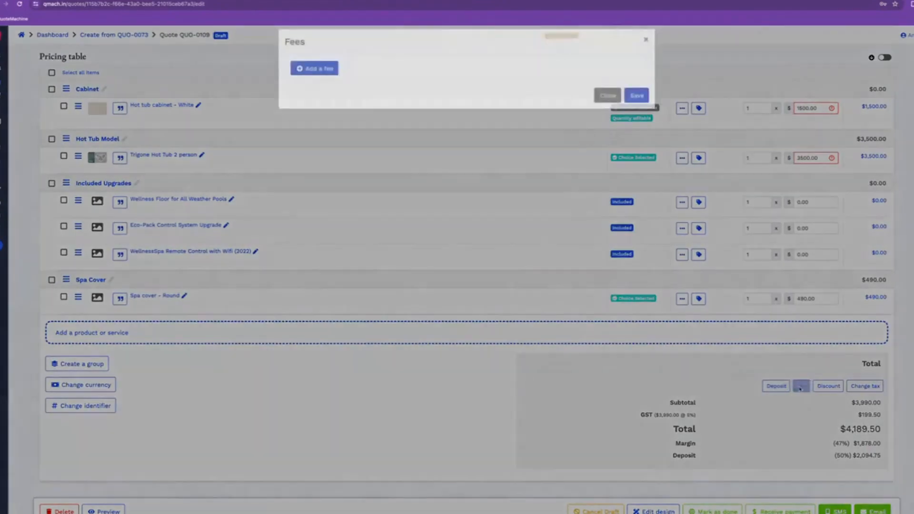
pyautogui.click(311, 77)
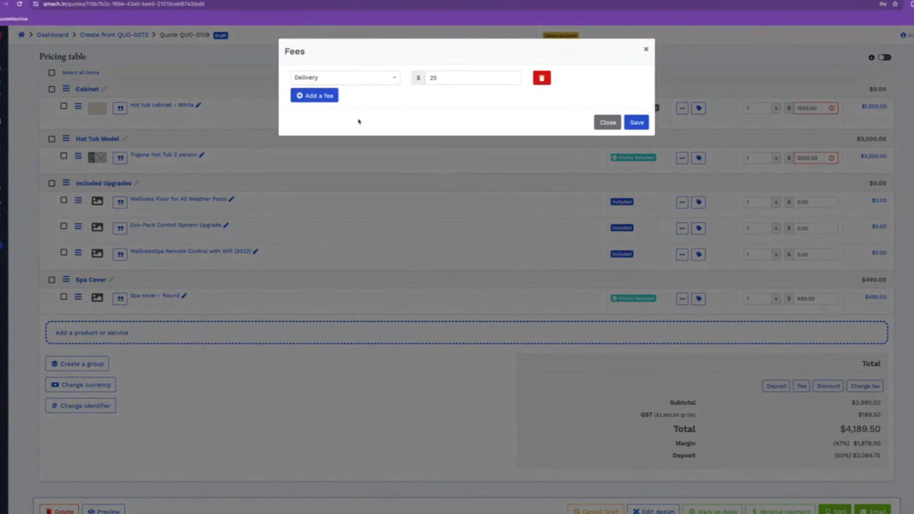
pyautogui.click(391, 83)
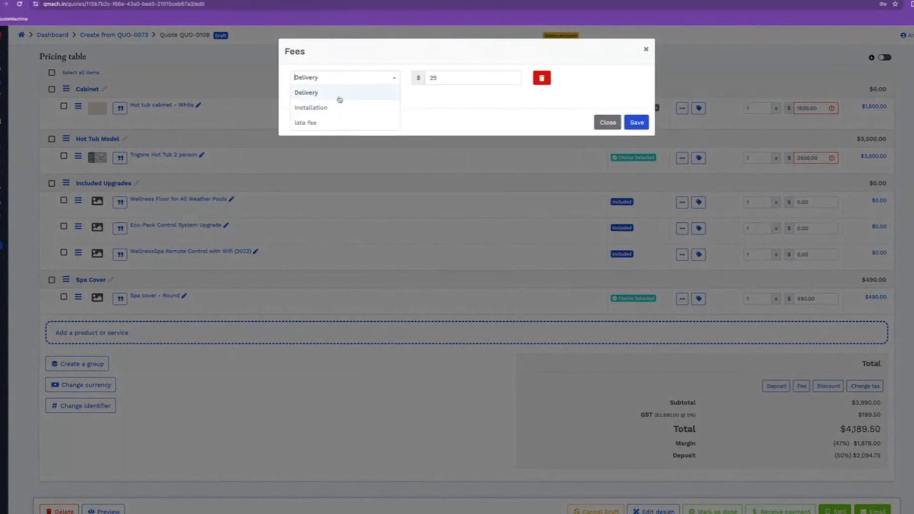
pyautogui.click(465, 112)
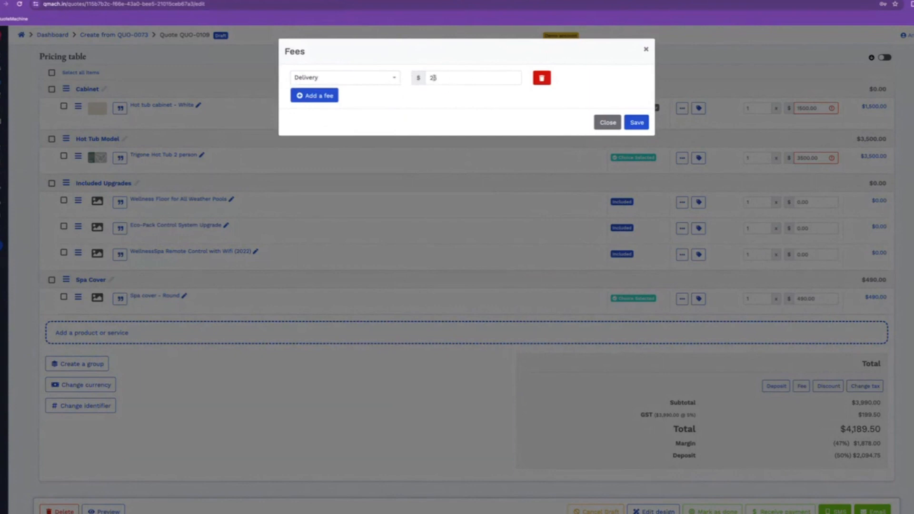
pyautogui.click(615, 124)
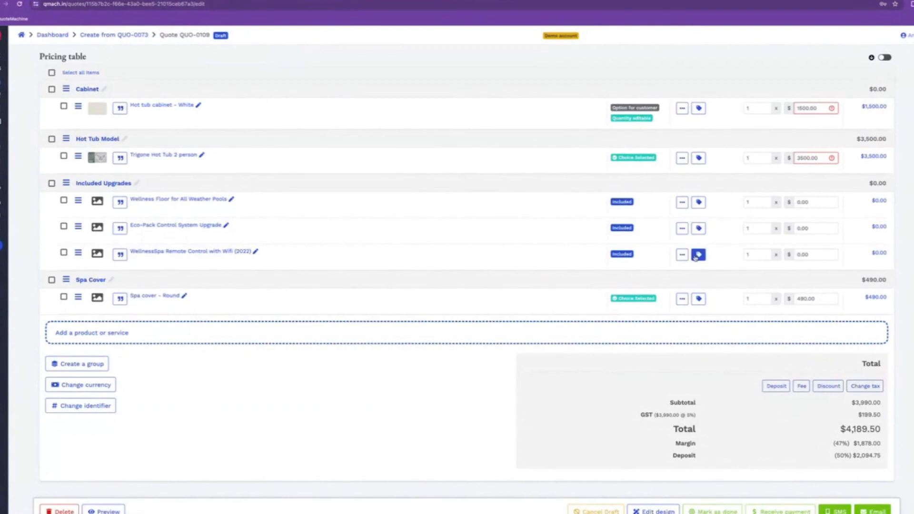
pyautogui.click(828, 386)
pyautogui.click(581, 303)
pyautogui.scroll(2, 315, 348)
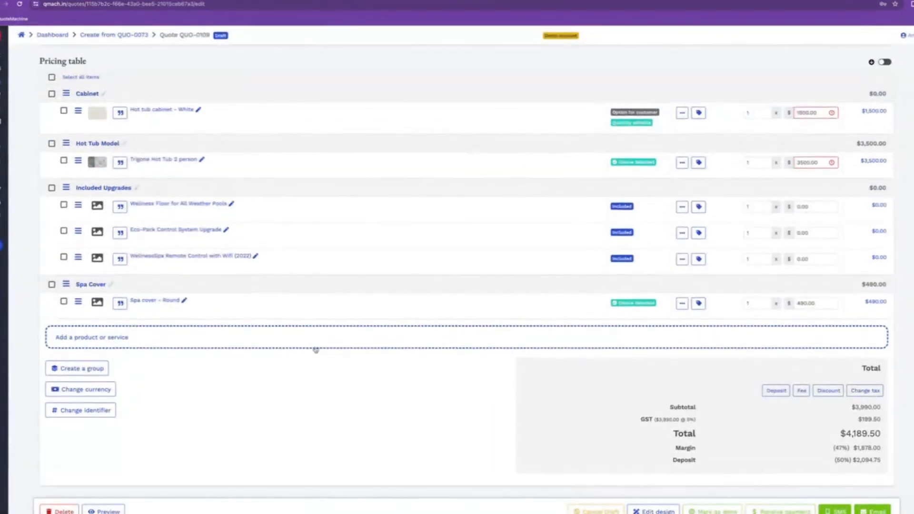
pyautogui.scroll(-2, 330, 345)
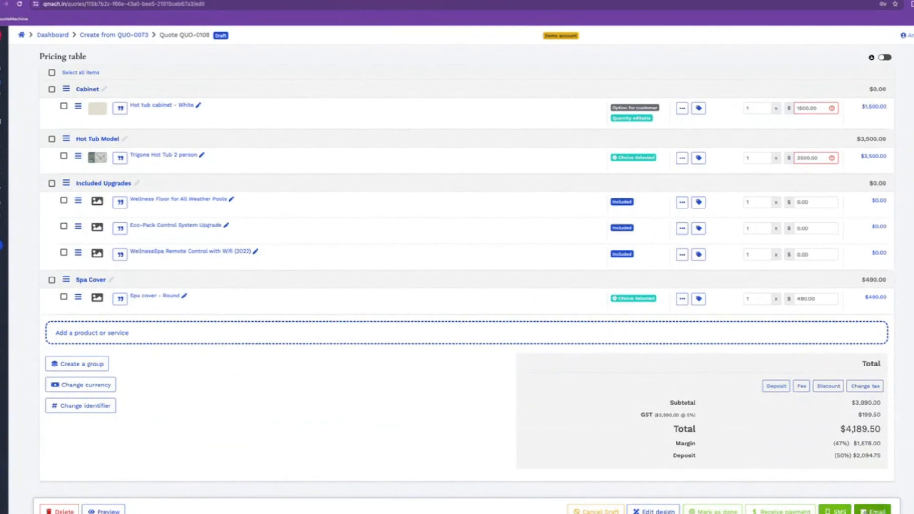
# Review the proposal email's message and send quote QUO-0109 to the customer
pyautogui.click(871, 510)
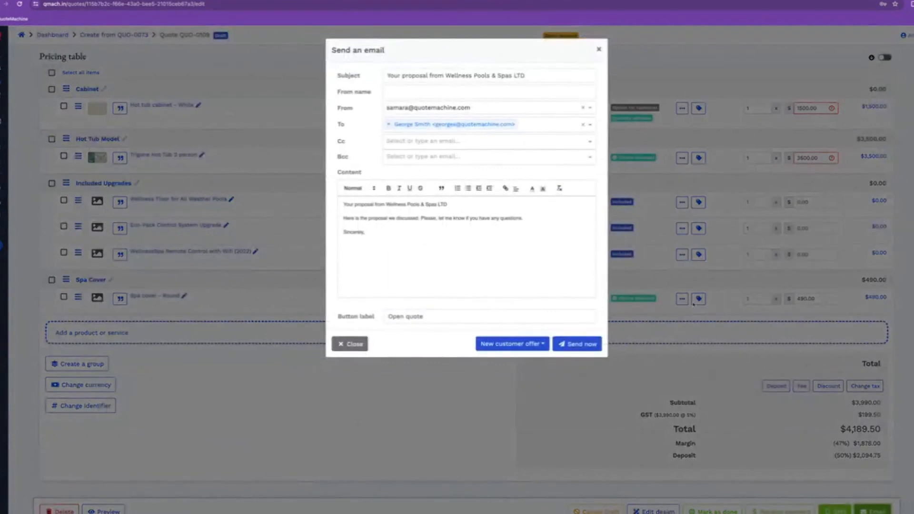
pyautogui.moveTo(343, 205); pyautogui.dragTo(451, 202)
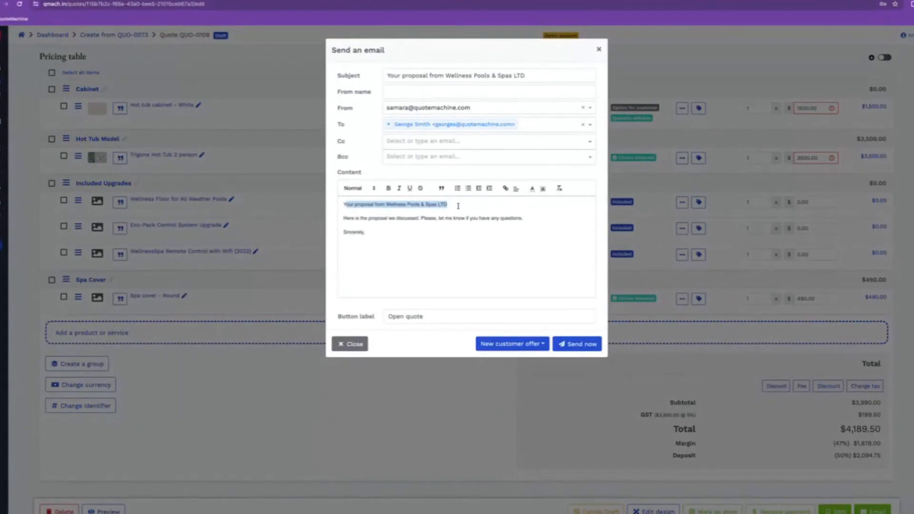
pyautogui.click(452, 203)
pyautogui.moveTo(387, 205); pyautogui.dragTo(449, 204)
pyautogui.click(450, 204)
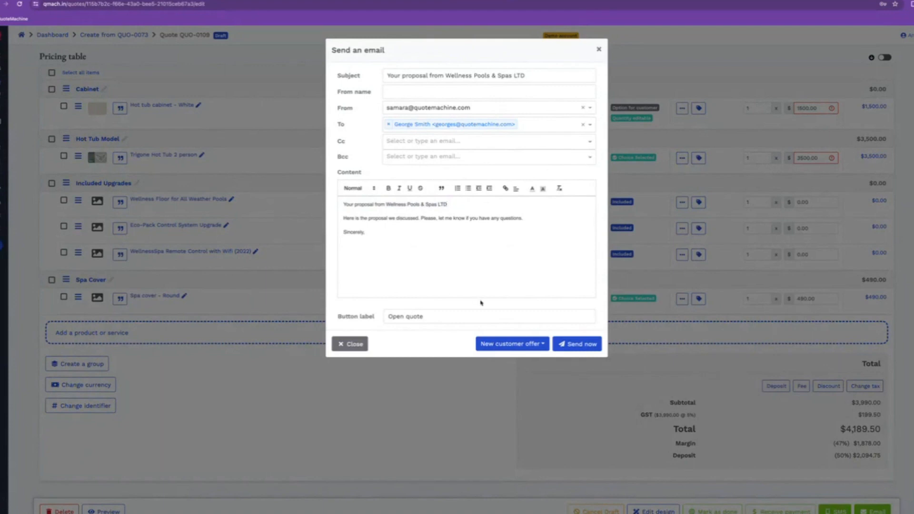
pyautogui.click(354, 351)
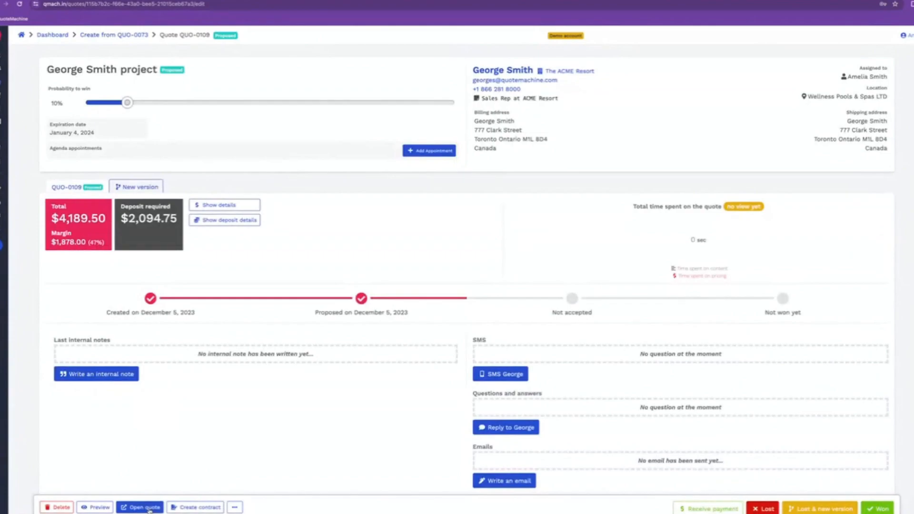
# Open the customer-facing proposal for QUO-0109 and scroll through it
pyautogui.click(150, 509)
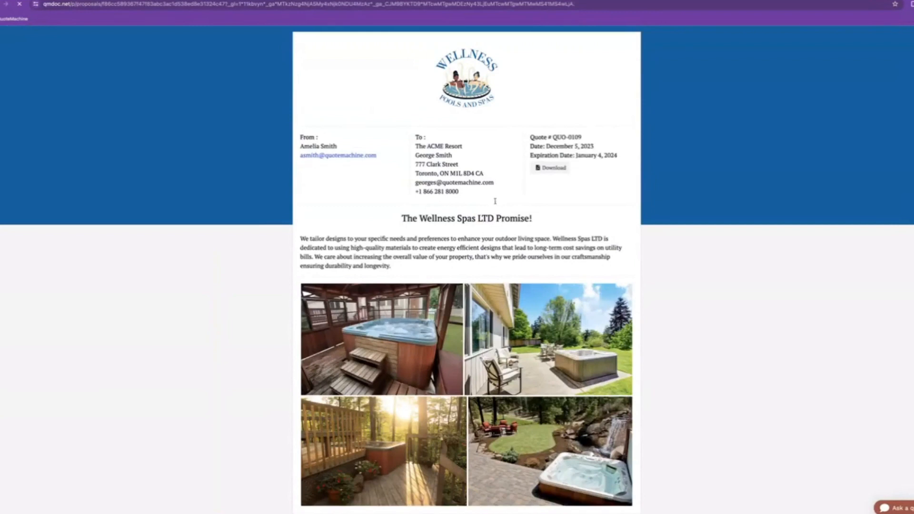
pyautogui.scroll(-2, 466, 286)
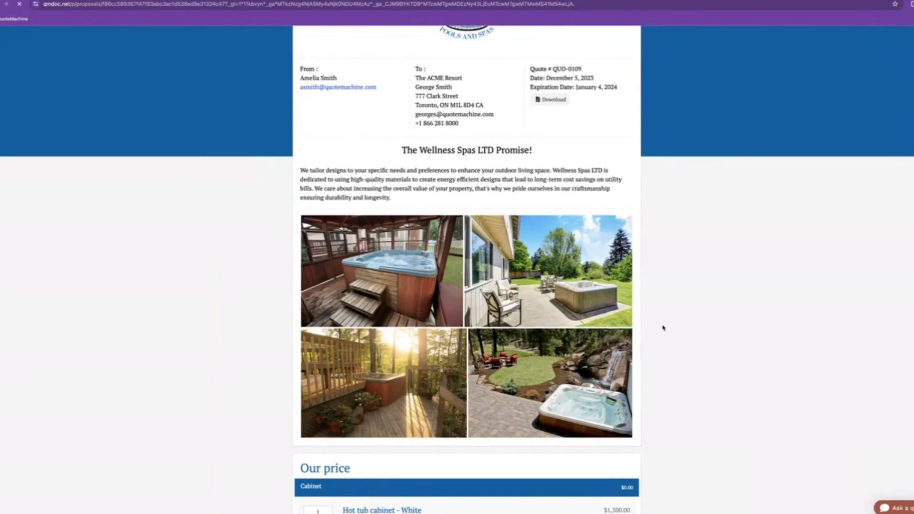
# Set the white hot tub cabinet quantity to 2 and include it in the quote
pyautogui.scroll(-4, 663, 327)
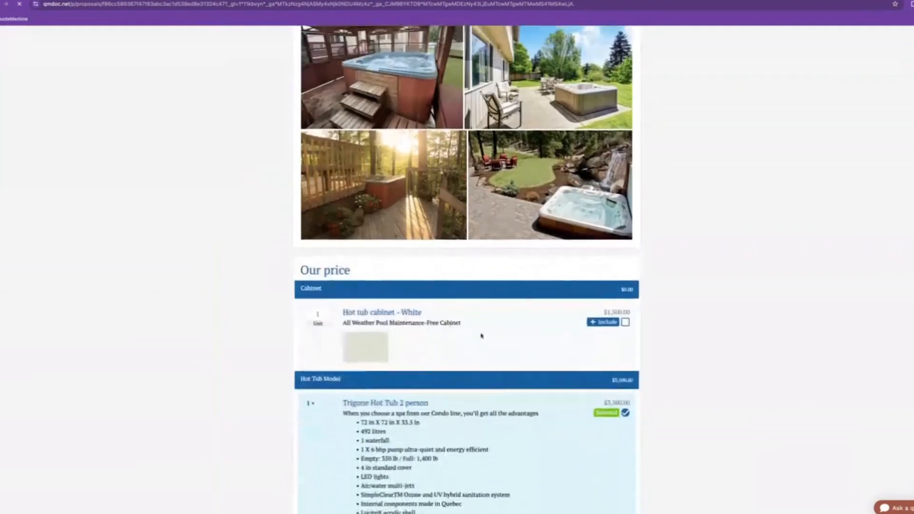
pyautogui.scroll(-1, 480, 335)
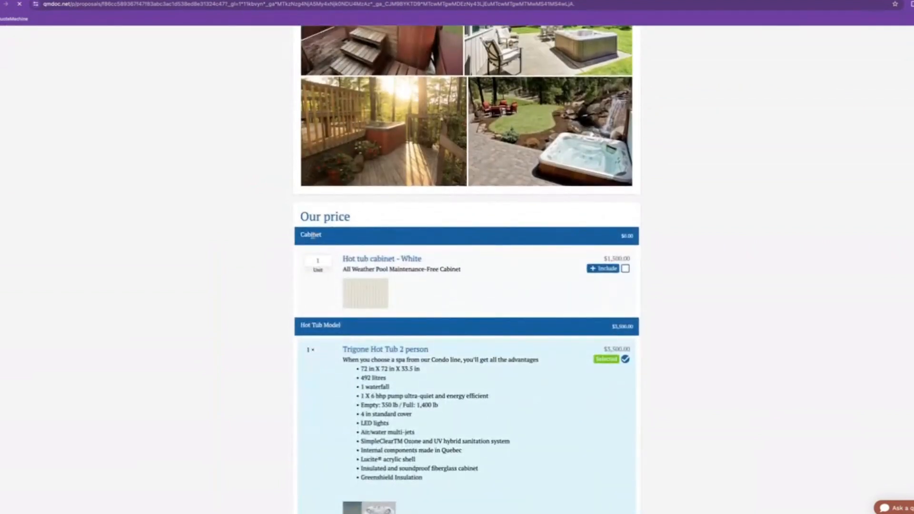
pyautogui.scroll(-1, 315, 236)
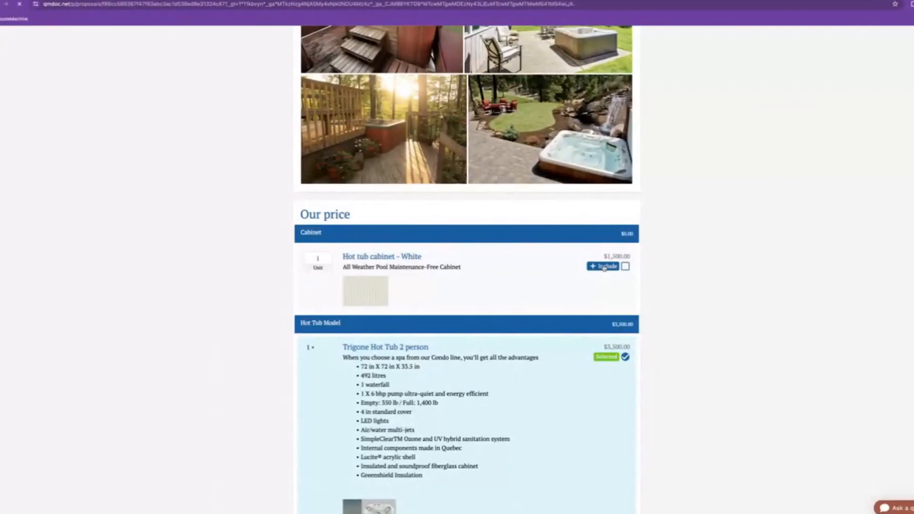
pyautogui.click(325, 257)
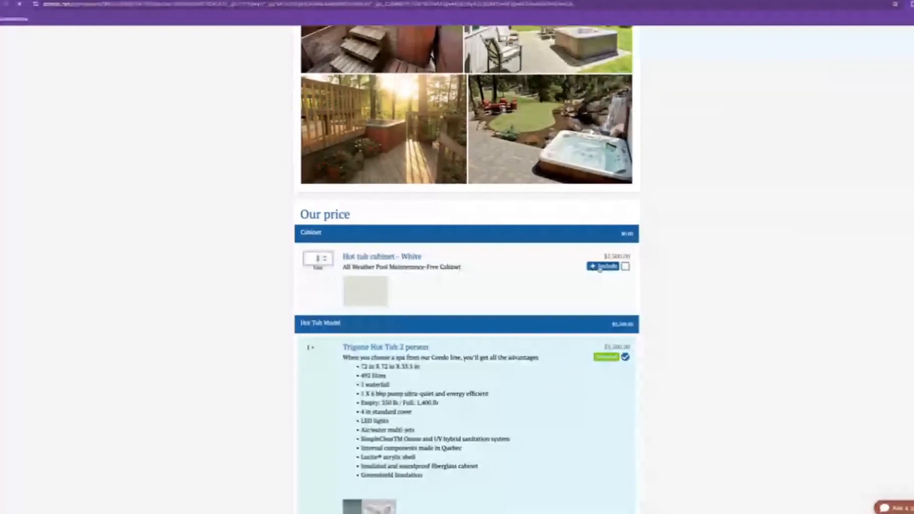
pyautogui.moveTo(603, 257); pyautogui.dragTo(638, 259)
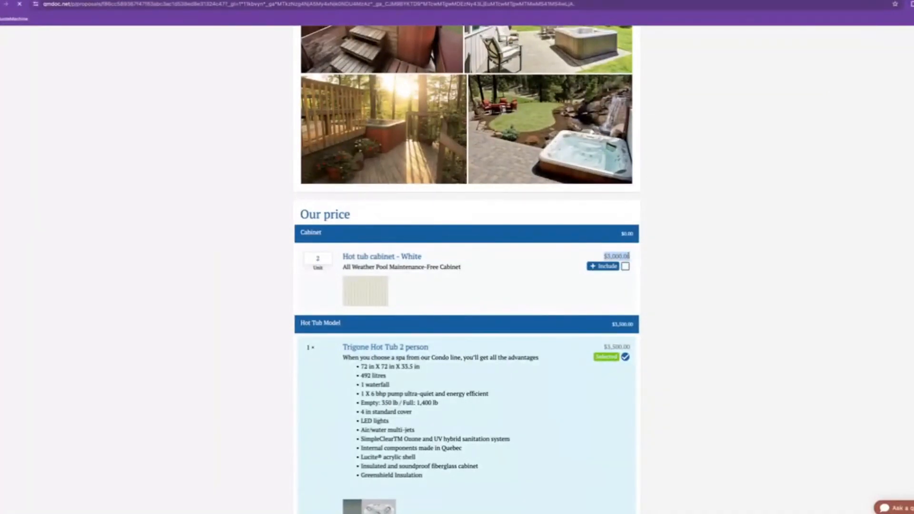
pyautogui.click(614, 267)
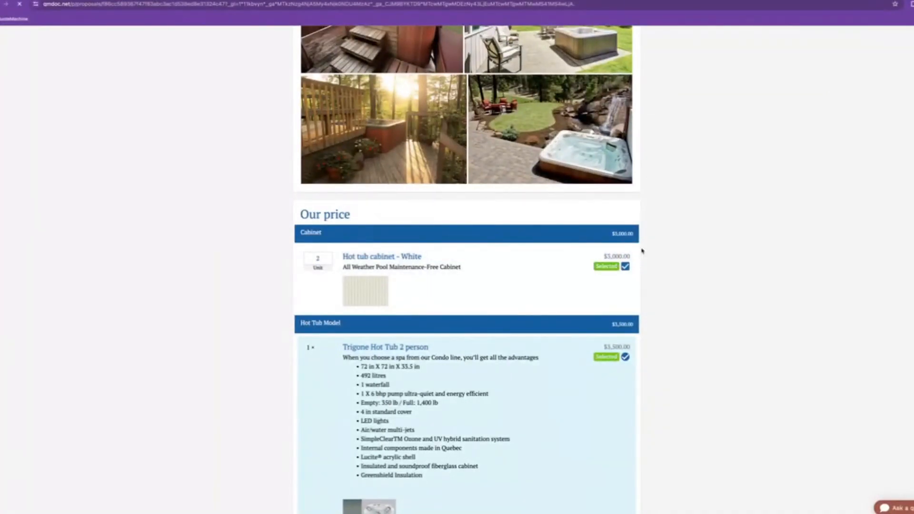
pyautogui.moveTo(611, 235); pyautogui.dragTo(636, 236)
pyautogui.click(620, 236)
# Review the hot tub features on the way down to the $7,339.50 total
pyautogui.scroll(-3, 593, 287)
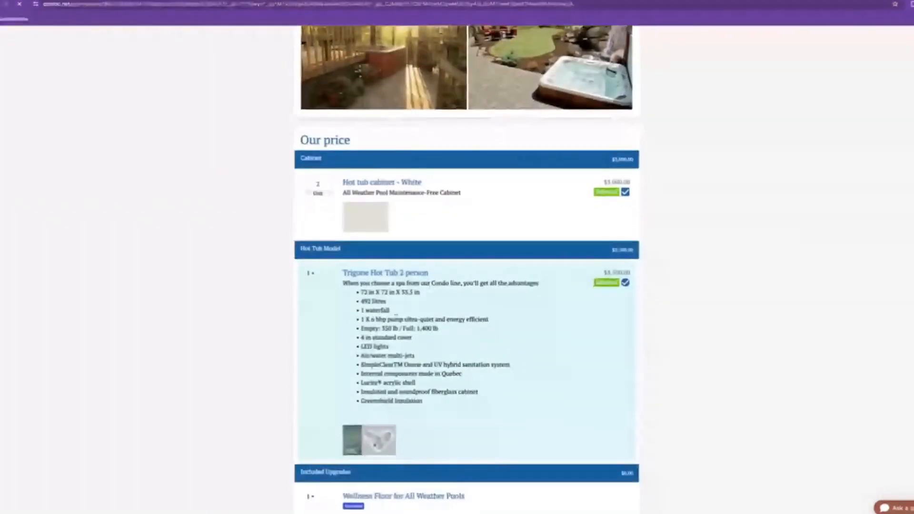
pyautogui.moveTo(427, 404); pyautogui.dragTo(358, 291)
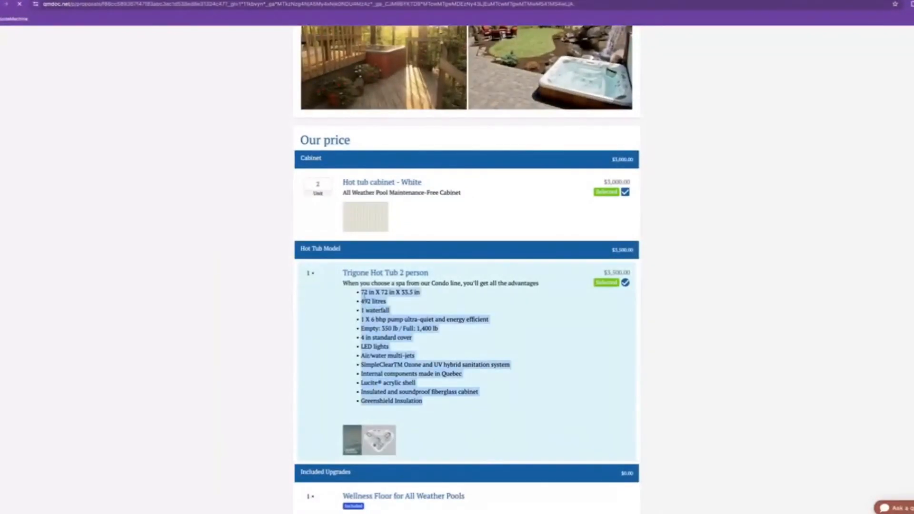
pyautogui.click(522, 279)
pyautogui.scroll(-5, 609, 291)
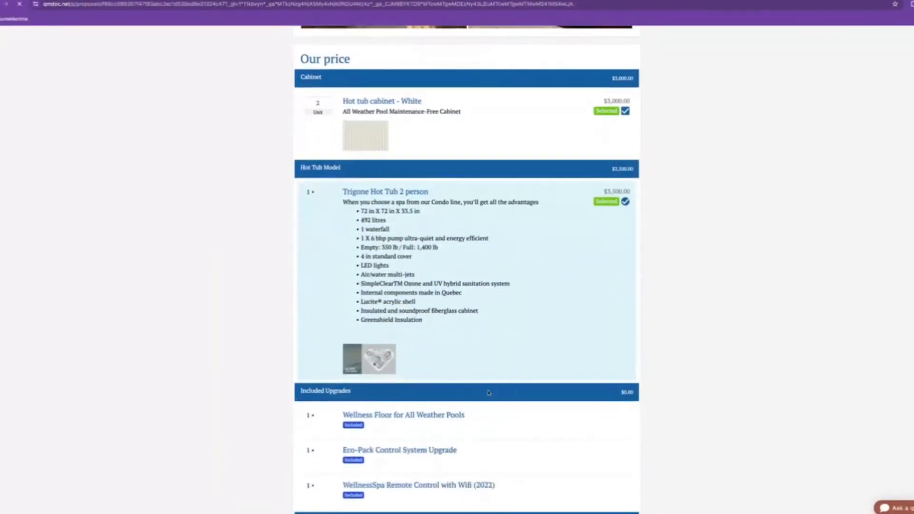
pyautogui.scroll(-4, 390, 358)
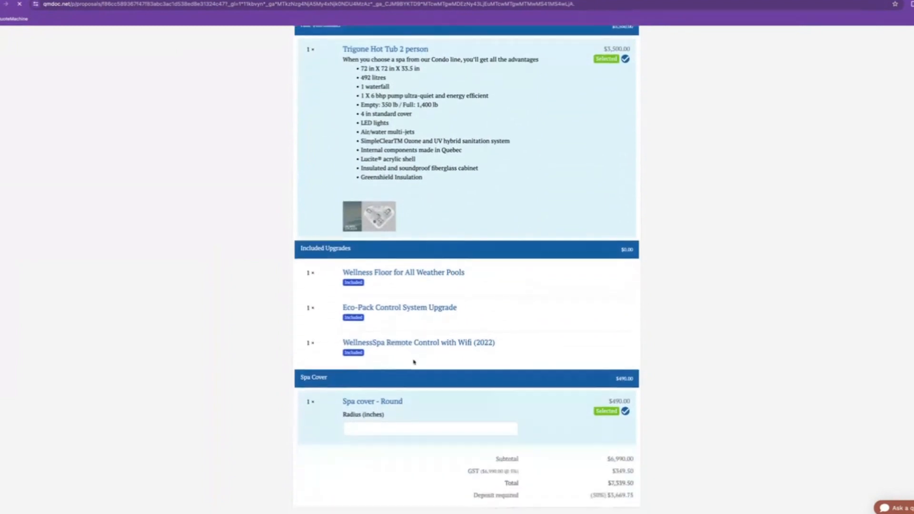
pyautogui.scroll(-1, 324, 395)
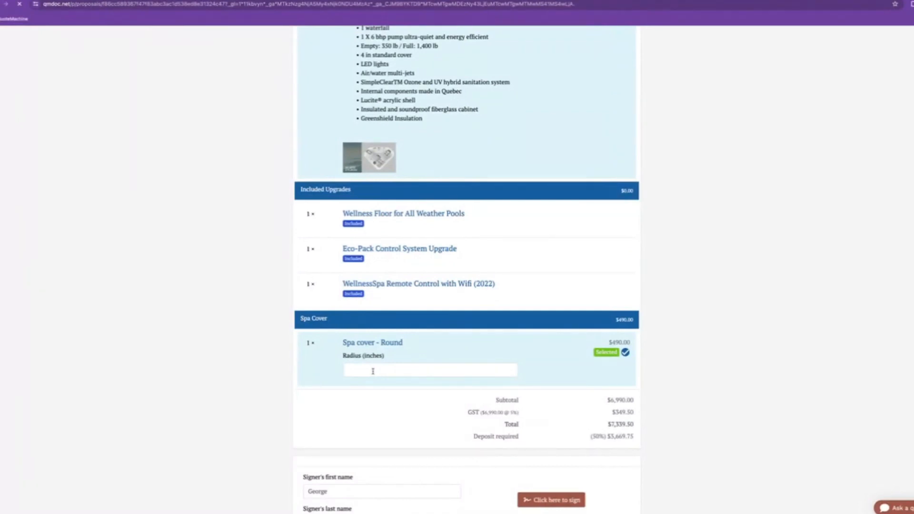
# Enter a 134-inch radius for Spa cover - Round
pyautogui.click(374, 371)
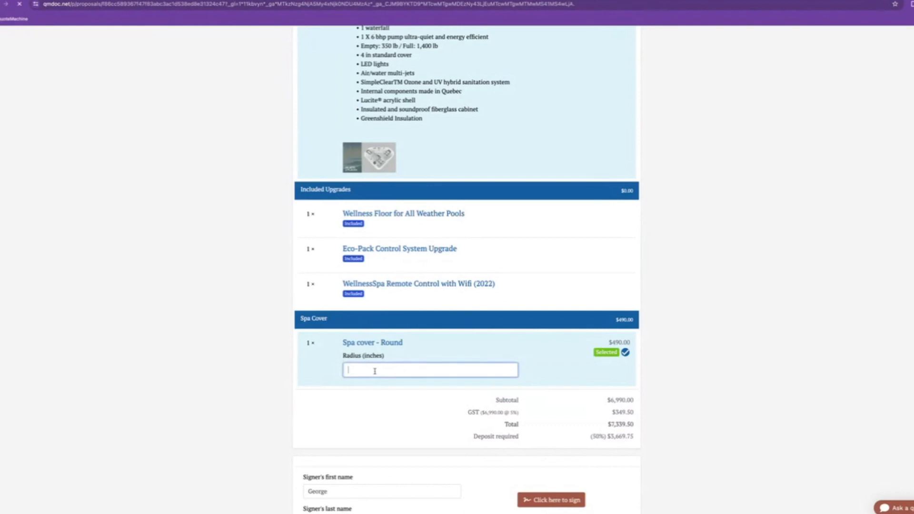
pyautogui.write('134')
pyautogui.click(344, 357)
pyautogui.moveTo(344, 357); pyautogui.dragTo(389, 358)
pyautogui.click(388, 358)
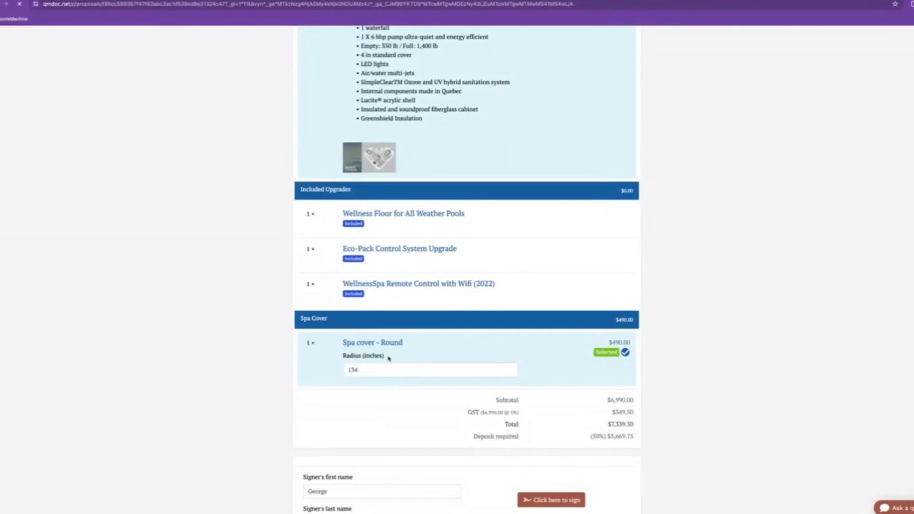
# Check the subtotal and the $7,339.50 total with the cabinets included
pyautogui.scroll(-3, 389, 358)
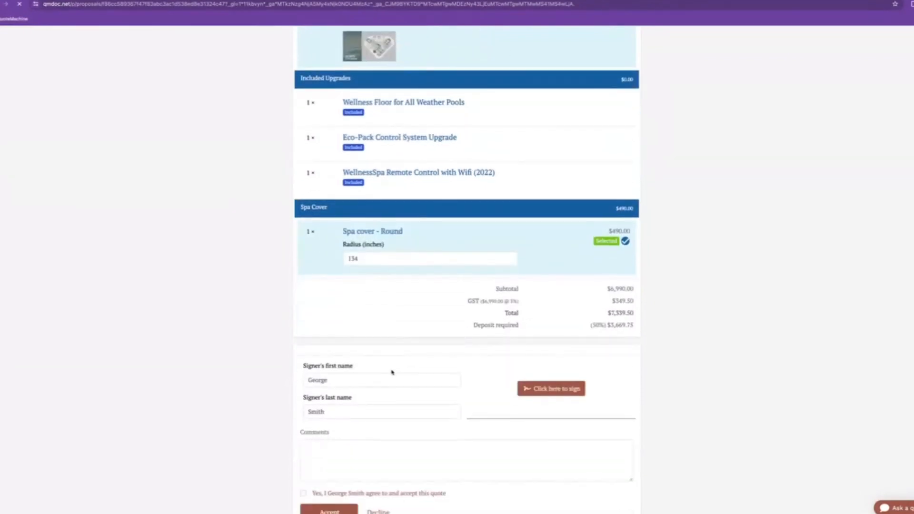
pyautogui.scroll(-1, 392, 309)
pyautogui.doubleClick(495, 249)
pyautogui.click(603, 280)
pyautogui.doubleClick(505, 273)
pyautogui.click(598, 272)
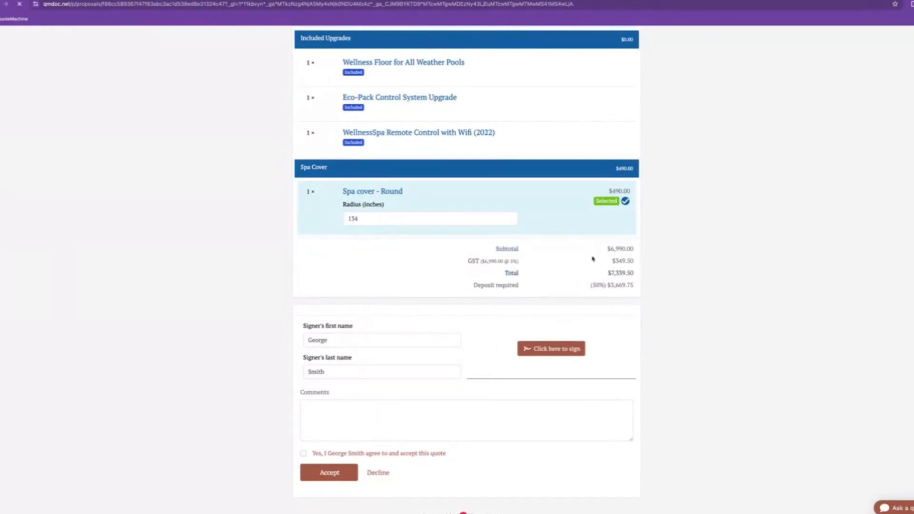
pyautogui.doubleClick(613, 273)
# Compare against the reduced $4,189.50 total with the cabinet left out
pyautogui.scroll(4, 623, 271)
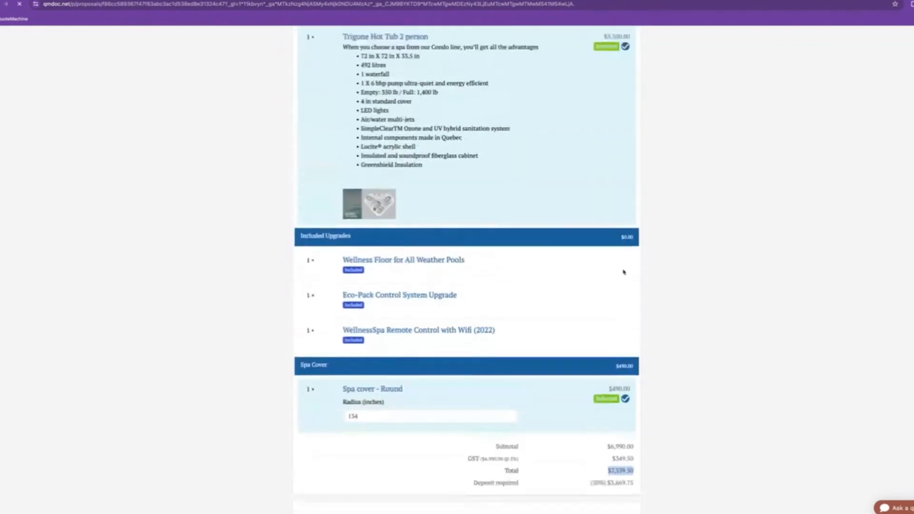
pyautogui.scroll(6, 623, 272)
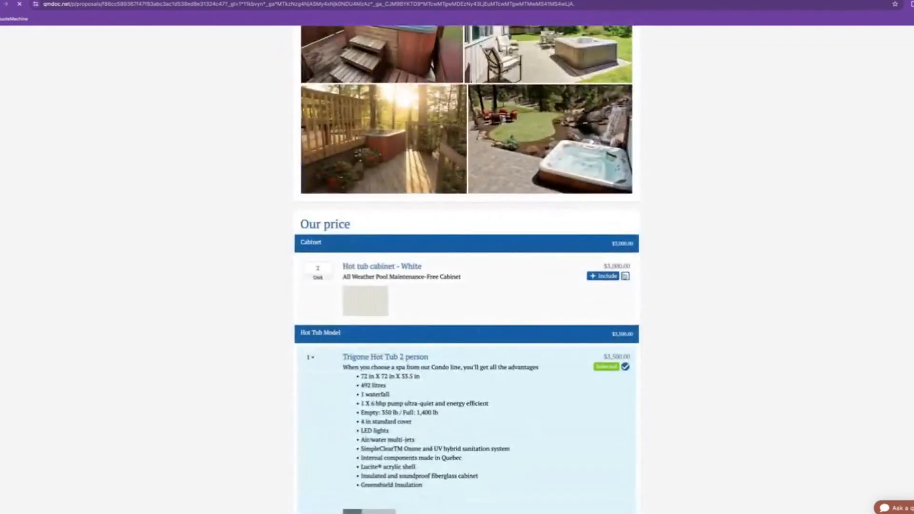
pyautogui.scroll(-6, 619, 267)
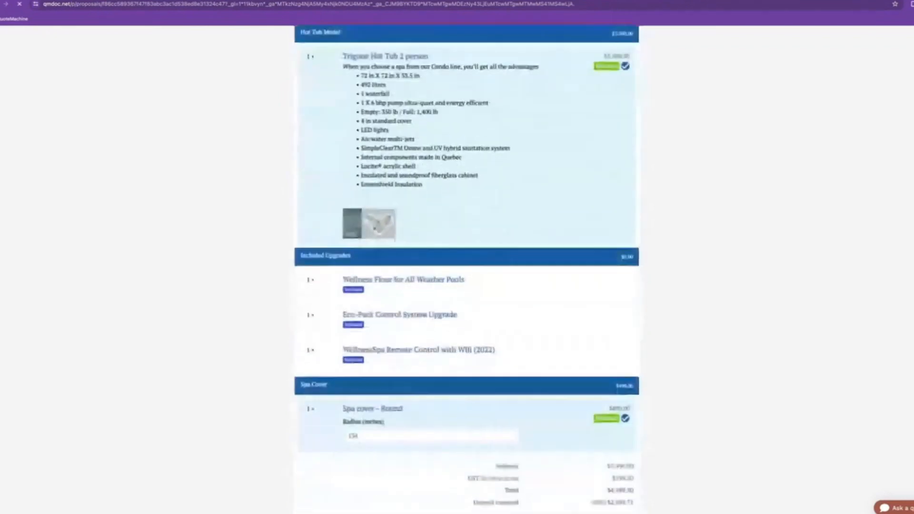
pyautogui.scroll(-4, 619, 286)
pyautogui.doubleClick(611, 298)
pyautogui.click(625, 298)
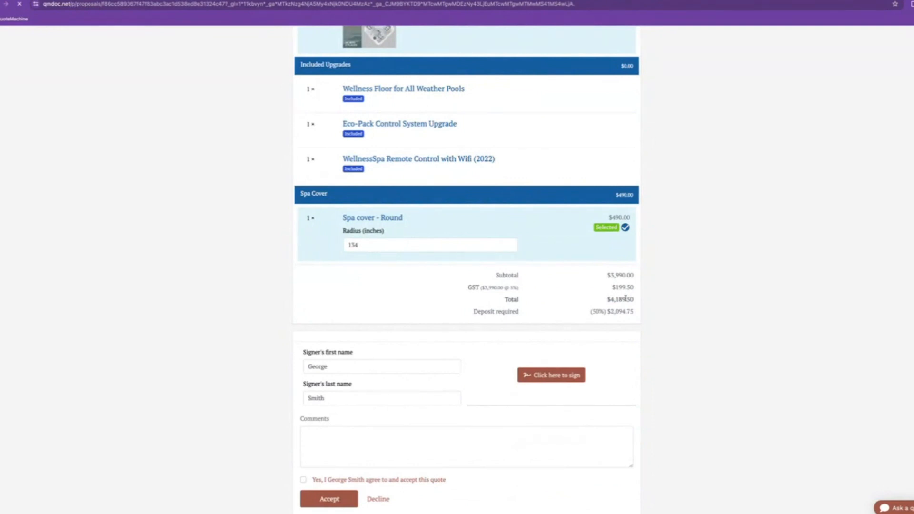
# Include the hot tub cabinet again, restoring the $7,339.50 total
pyautogui.scroll(9, 619, 286)
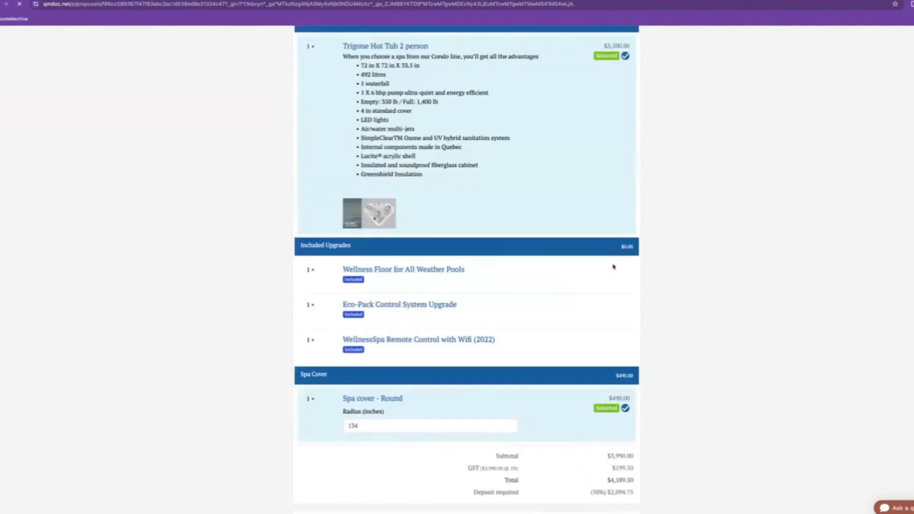
pyautogui.click(612, 200)
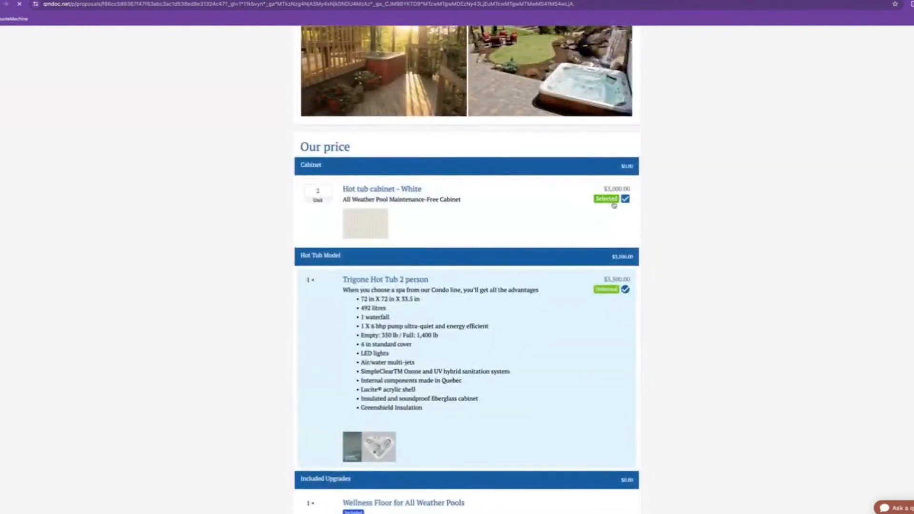
pyautogui.scroll(-9, 614, 204)
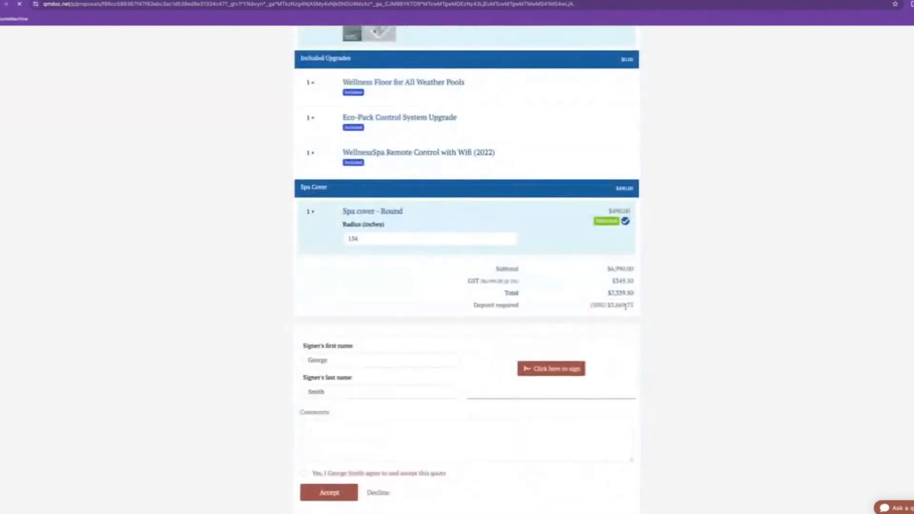
pyautogui.moveTo(626, 295); pyautogui.dragTo(606, 296)
pyautogui.click(606, 296)
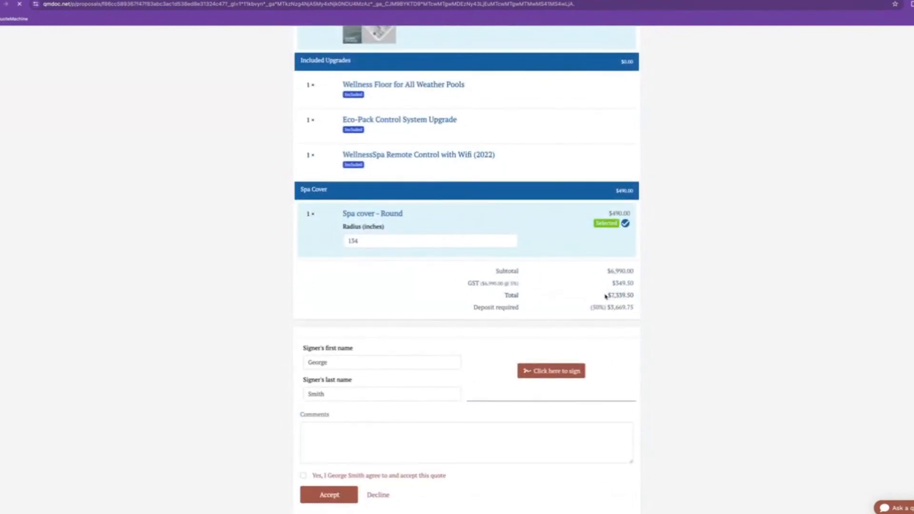
pyautogui.scroll(-1, 608, 326)
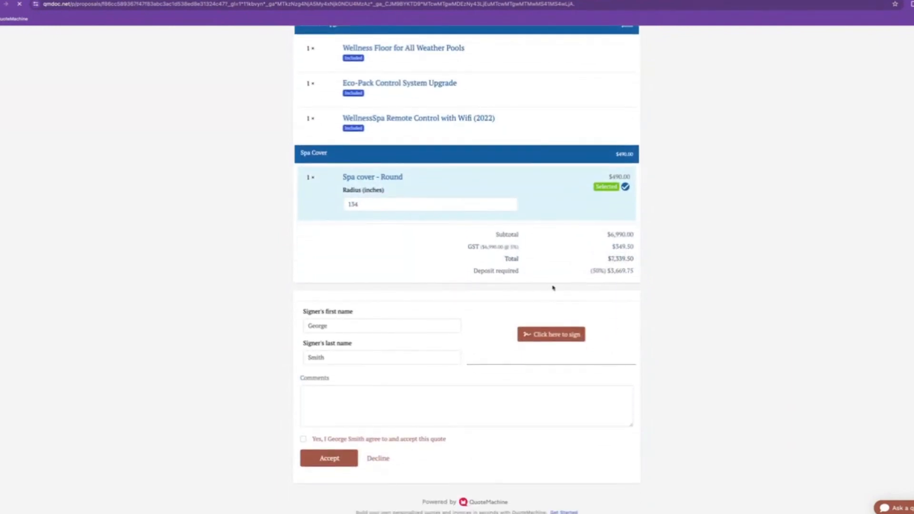
# Draw a handwritten signature on the signature pad and confirm it
pyautogui.click(565, 334)
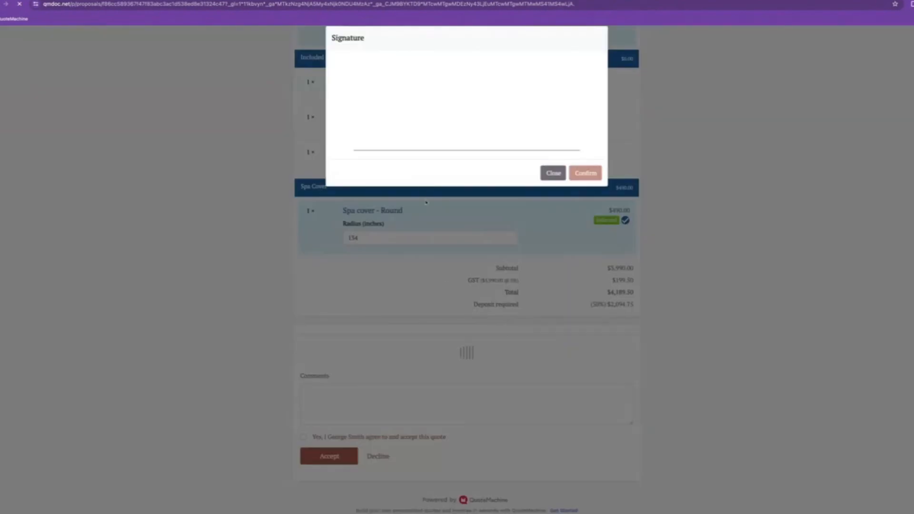
pyautogui.moveTo(437, 93); pyautogui.dragTo(500, 134)
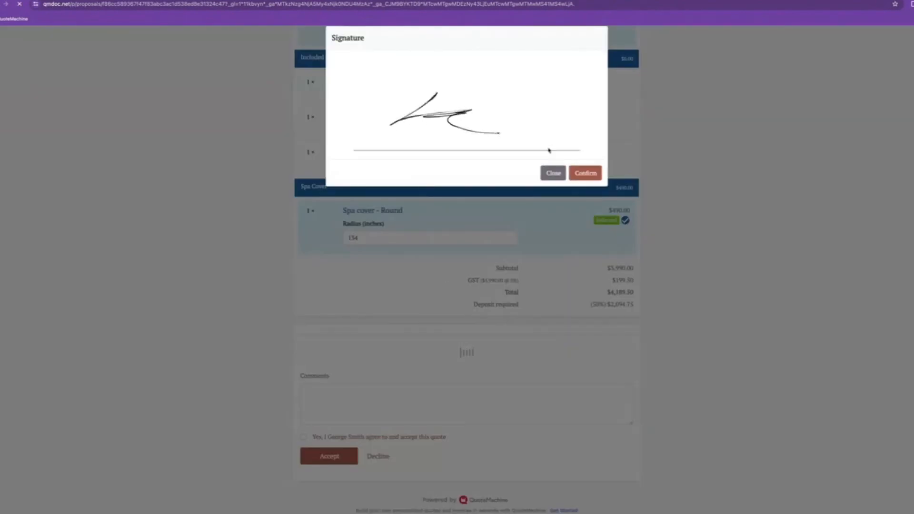
pyautogui.click(585, 174)
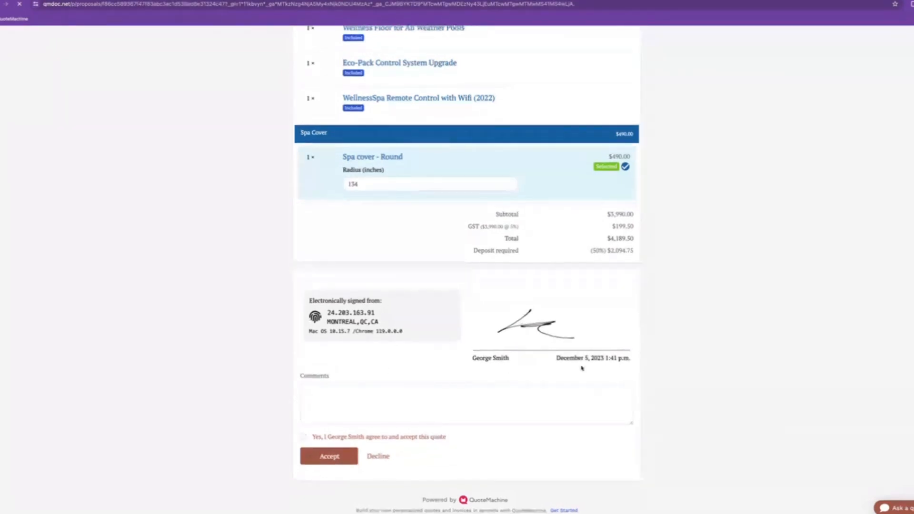
# Comment 'All great - lets do it', agree to the terms, and accept the quote
pyautogui.click(397, 393)
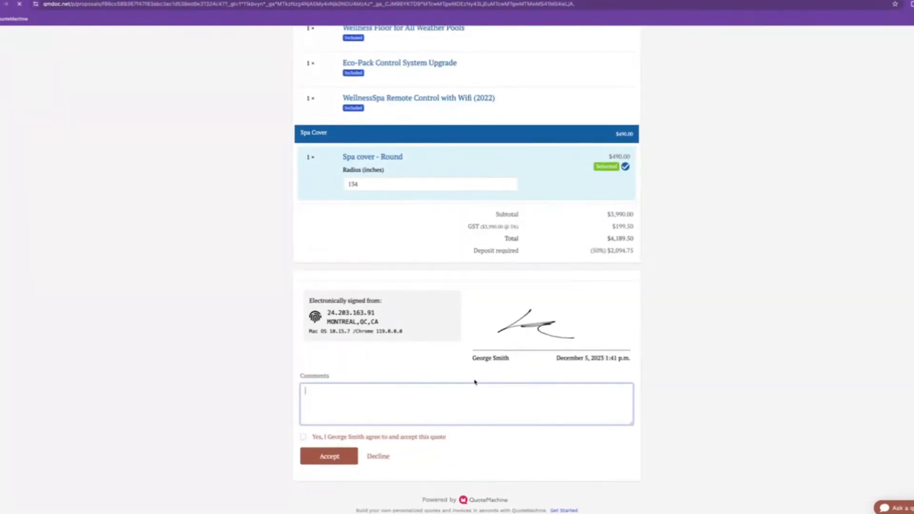
pyautogui.write('All great - lets do it')
pyautogui.click(304, 437)
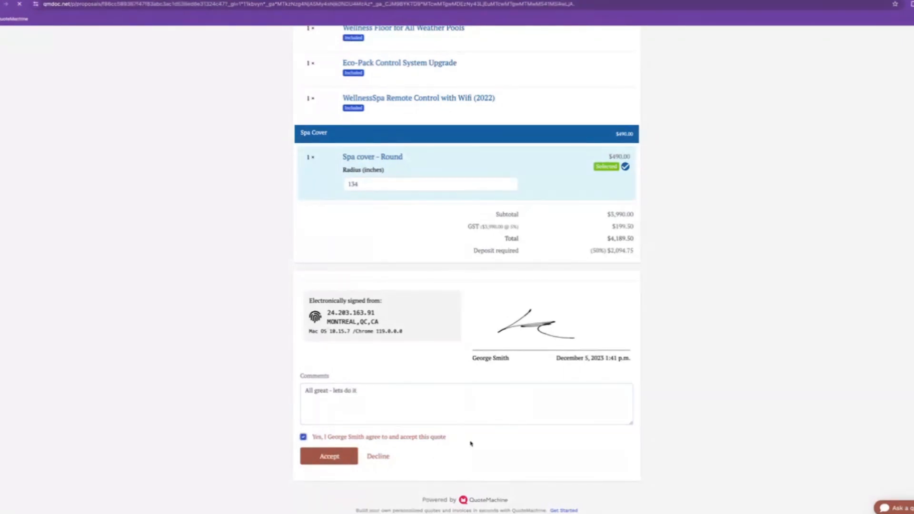
pyautogui.click(328, 456)
pyautogui.scroll(-2, 385, 402)
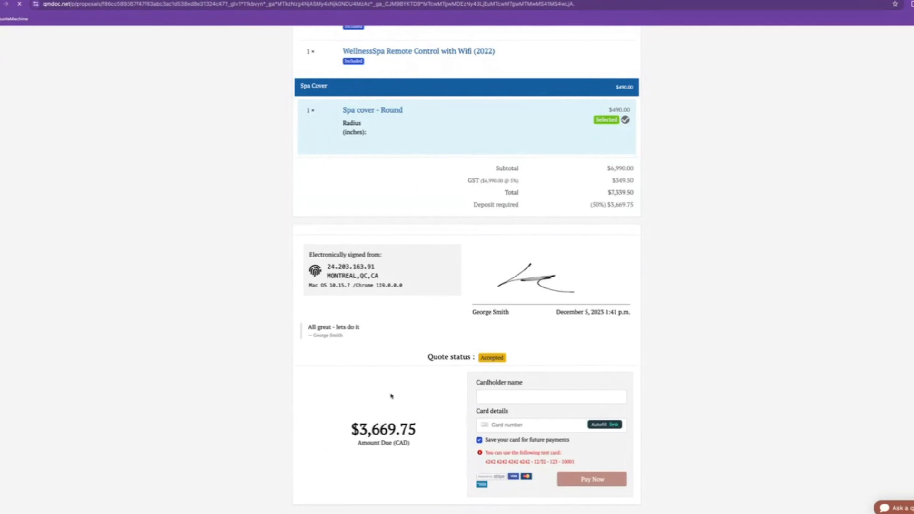
# Enter the cardholder name and test card details, then pay the $3,669.75 deposit
pyautogui.click(564, 396)
pyautogui.write('George')
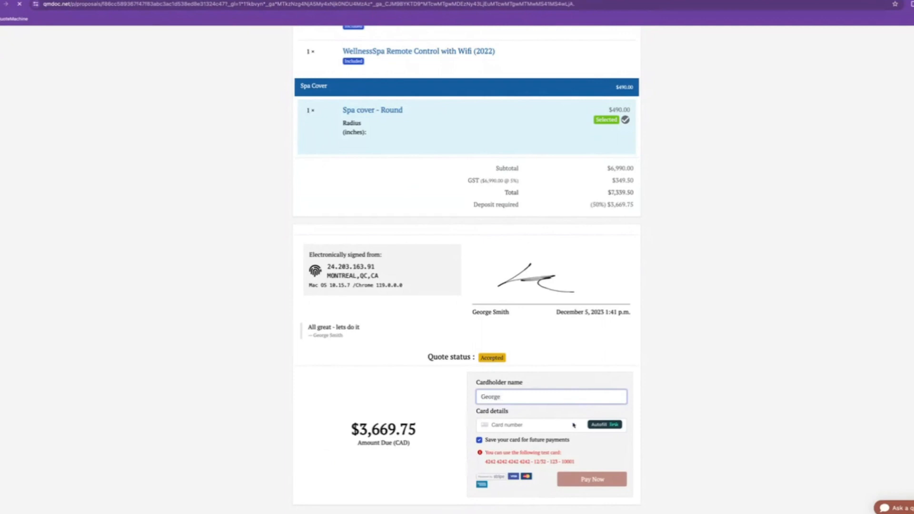
pyautogui.moveTo(482, 462); pyautogui.dragTo(585, 464)
pyautogui.click(517, 427)
pyautogui.press('super+v')
pyautogui.write('04244245')
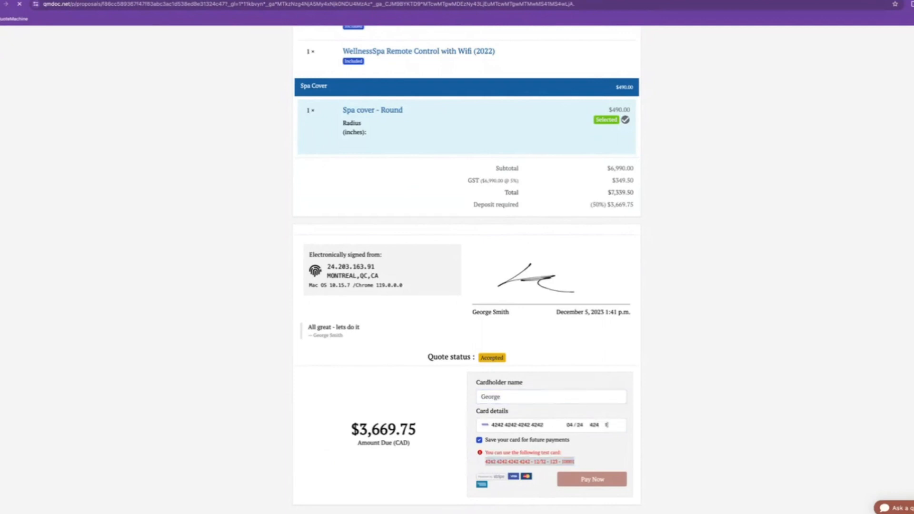
pyautogui.write('0001')
pyautogui.click(591, 478)
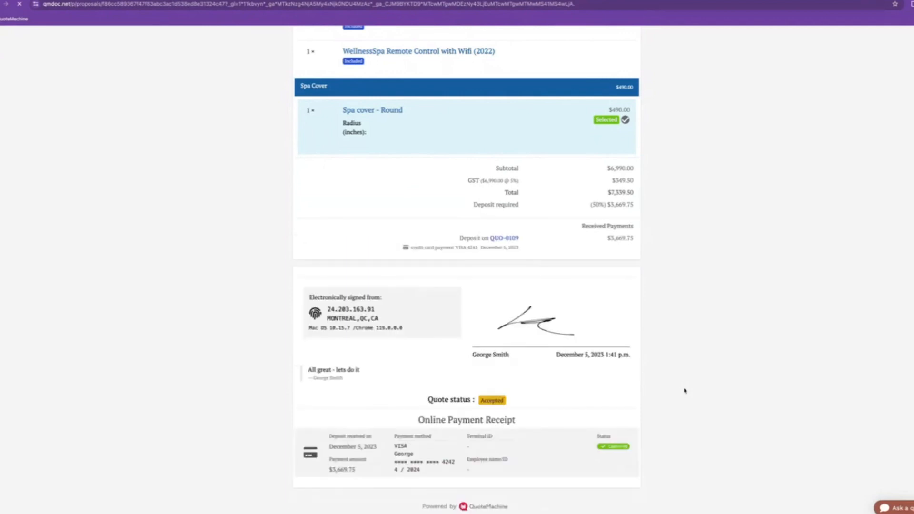
# Check the $3,669.75 payment on the receipt, then reload the QUO-0109 project page
pyautogui.moveTo(329, 449); pyautogui.dragTo(357, 469)
pyautogui.click(391, 457)
pyautogui.rightClick(55, 0)
pyautogui.click(75, 28)
pyautogui.click(72, 0)
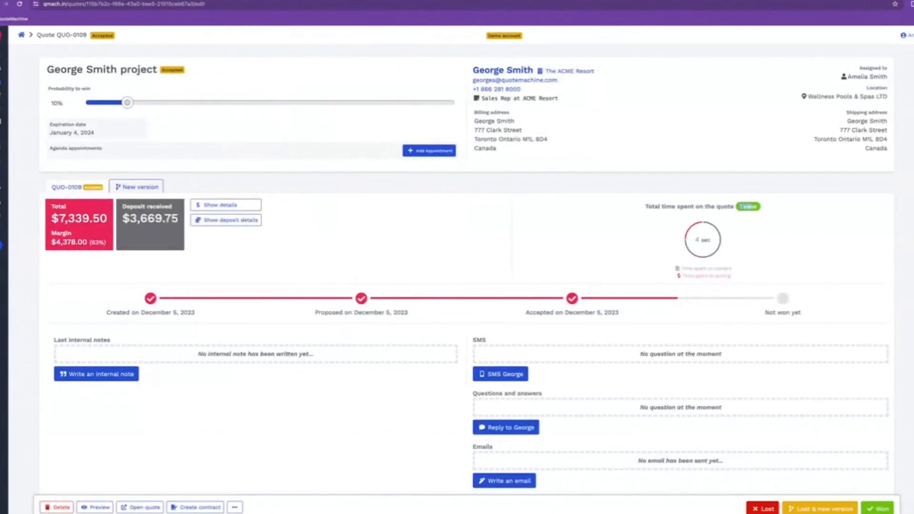
# Scroll through QUO-0109's activity timeline of acceptance, signature and the $7,339.50 proposal
pyautogui.moveTo(645, 206); pyautogui.dragTo(720, 207)
pyautogui.click(746, 204)
pyautogui.scroll(-6, 609, 202)
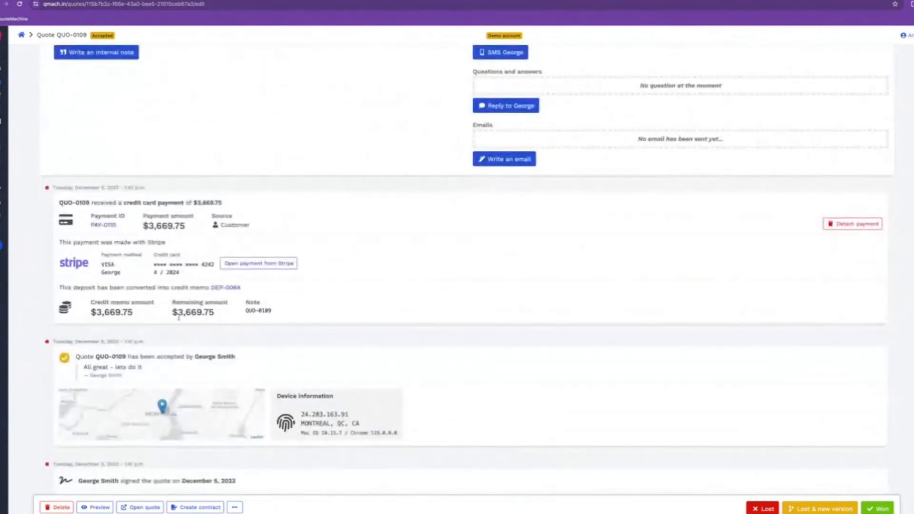
pyautogui.scroll(-2, 214, 332)
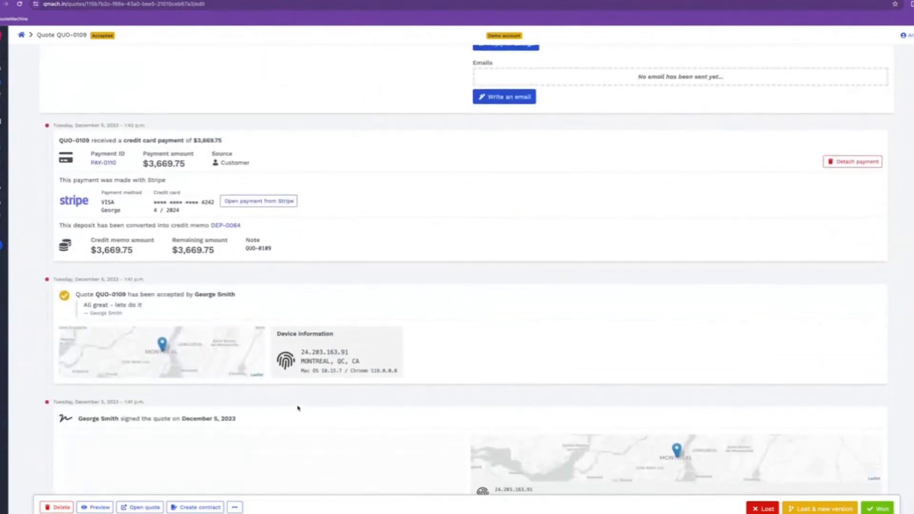
pyautogui.scroll(-3, 421, 344)
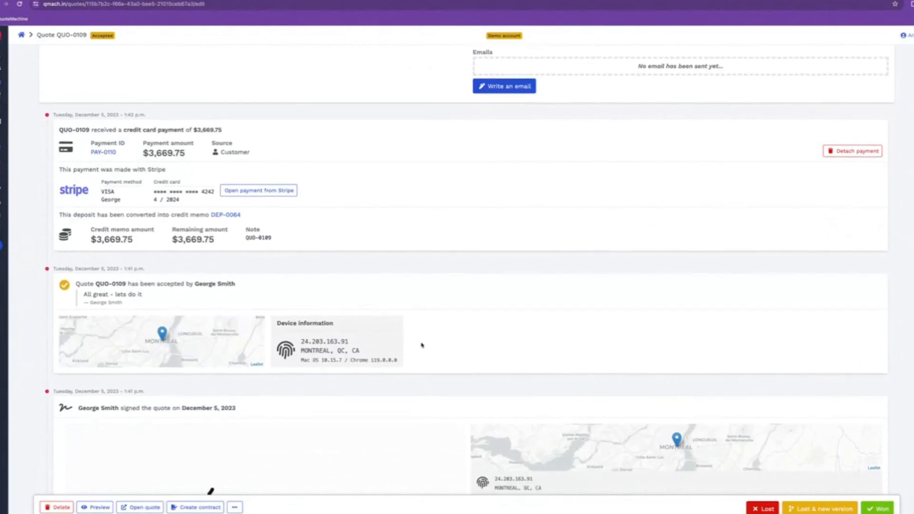
pyautogui.scroll(-2, 261, 379)
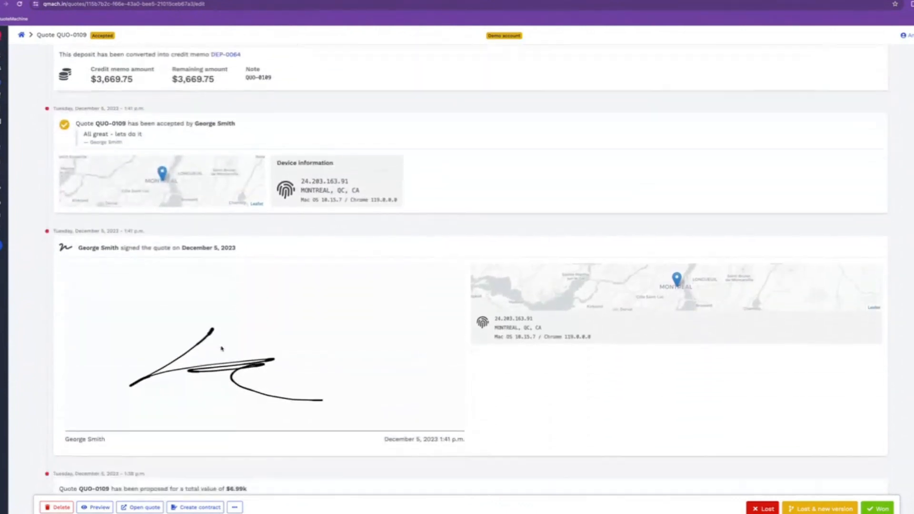
pyautogui.scroll(-1, 419, 366)
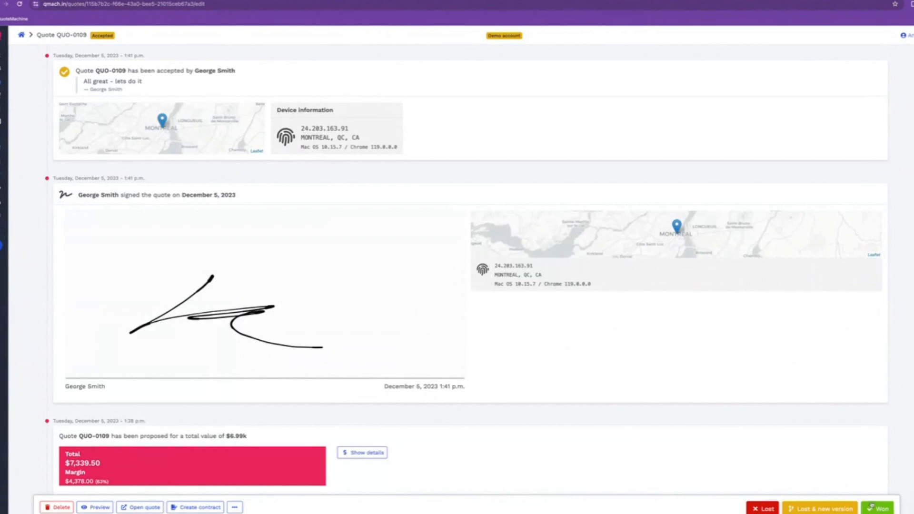
pyautogui.scroll(1, 872, 508)
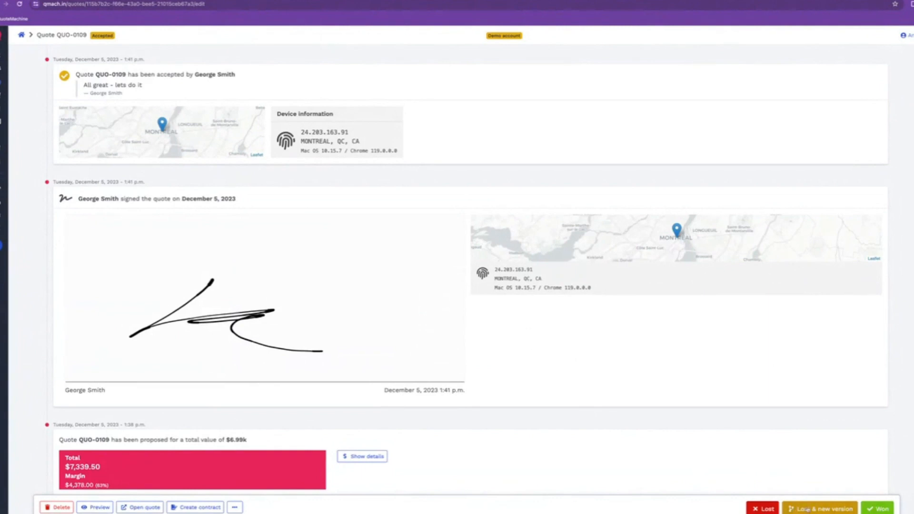
# Mark QUO-0109 as Won and return to the top of the quote
pyautogui.click(877, 508)
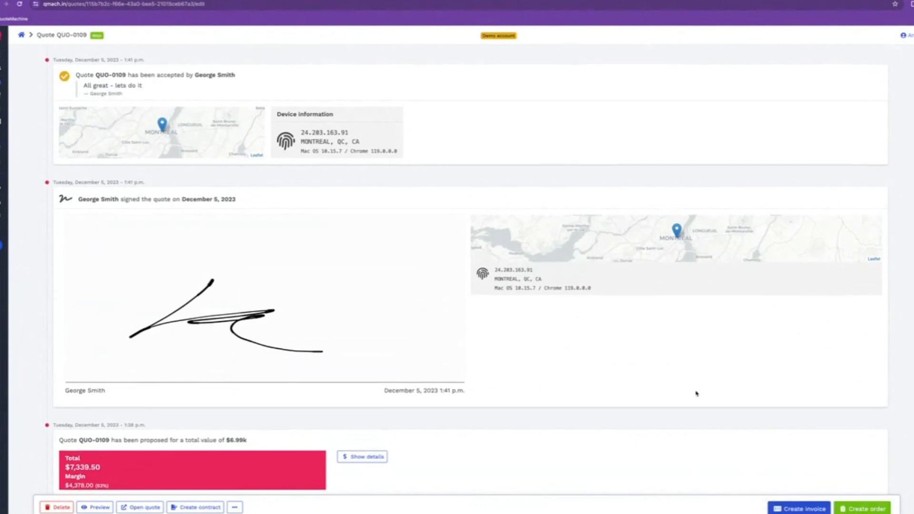
pyautogui.scroll(15, 696, 393)
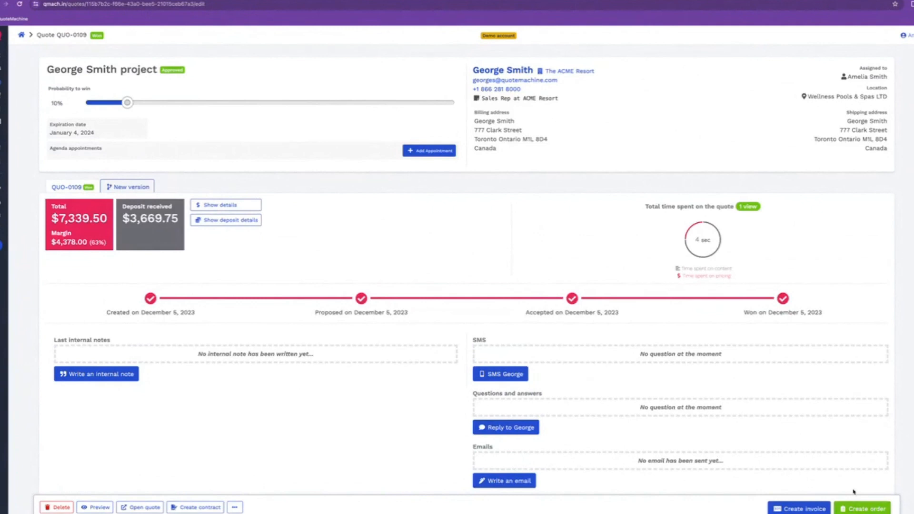
# Create ORD-0044 from the won quote, keeping all six product rows and the DEP-0064 deposit
pyautogui.click(857, 509)
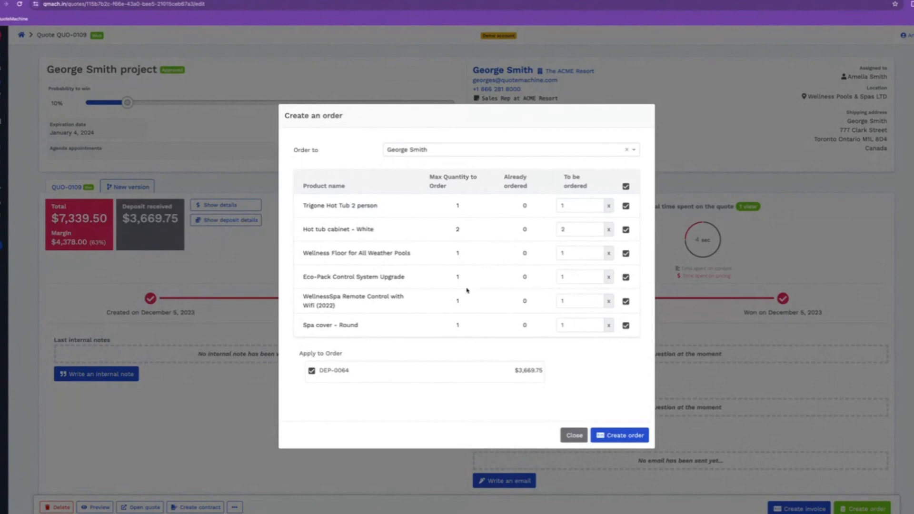
pyautogui.click(626, 206)
pyautogui.click(626, 230)
pyautogui.click(626, 230)
pyautogui.click(626, 205)
pyautogui.tripleClick(351, 352)
pyautogui.click(368, 353)
pyautogui.click(628, 435)
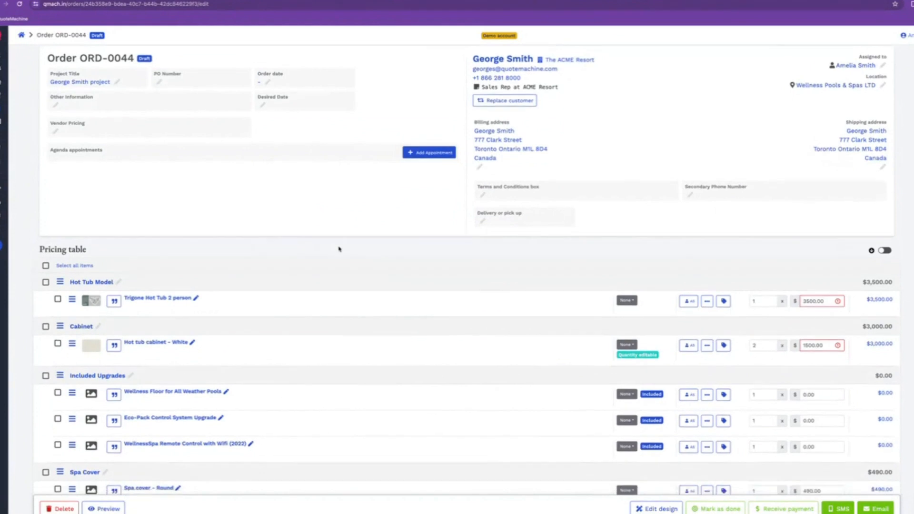
pyautogui.scroll(-1, 338, 249)
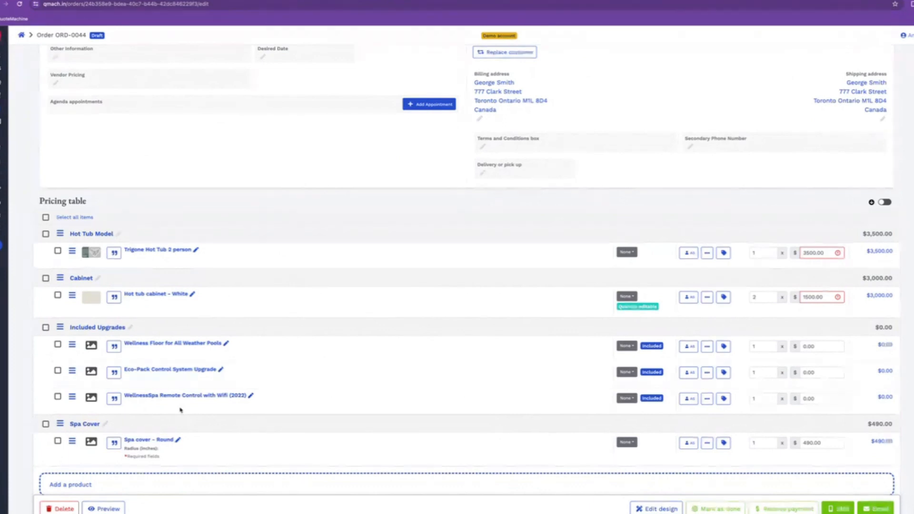
pyautogui.click(627, 252)
pyautogui.click(651, 238)
# Set statuses: hot tub in repair, cabinet assembly, Wellness Floor parts ordered, Eco-Pack waiting on approval, remote quality control
pyautogui.click(627, 252)
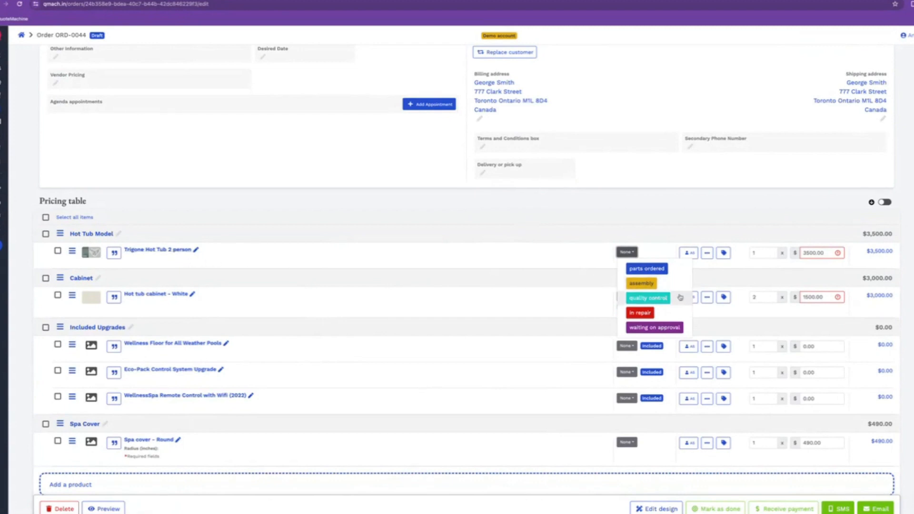
pyautogui.click(678, 312)
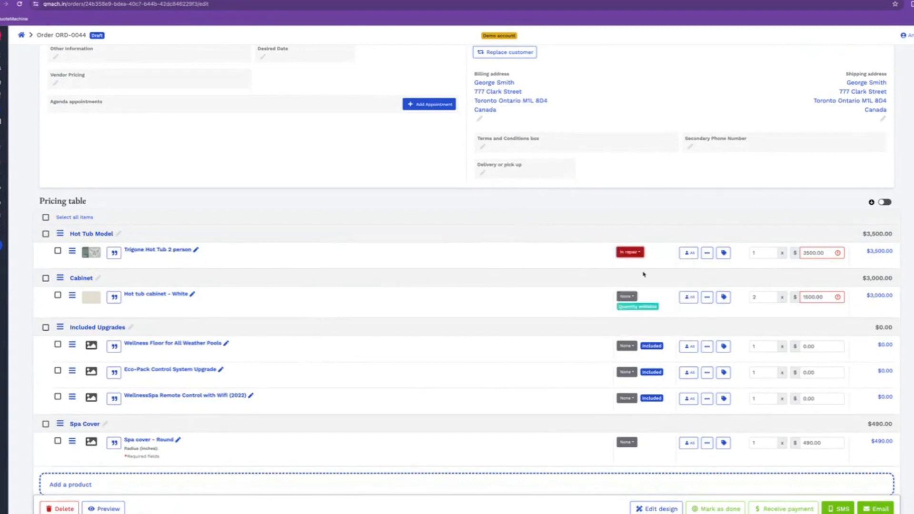
pyautogui.click(626, 295)
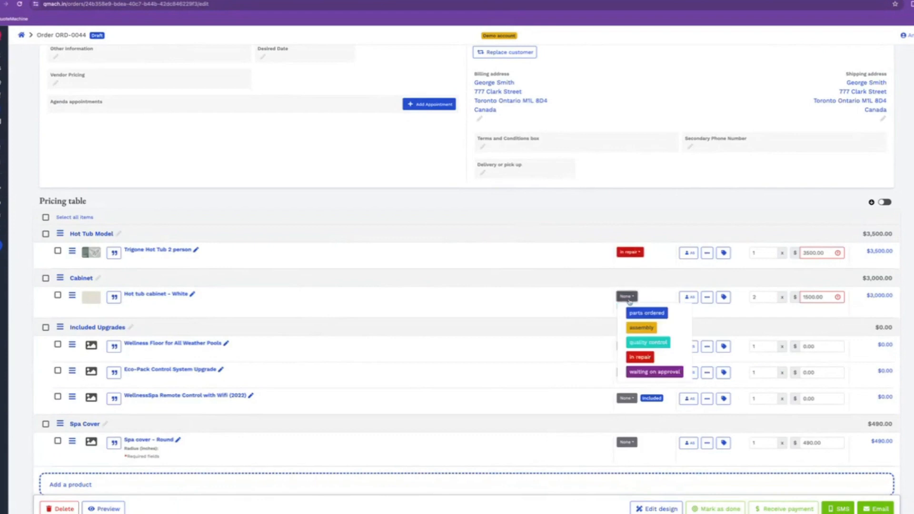
pyautogui.click(647, 330)
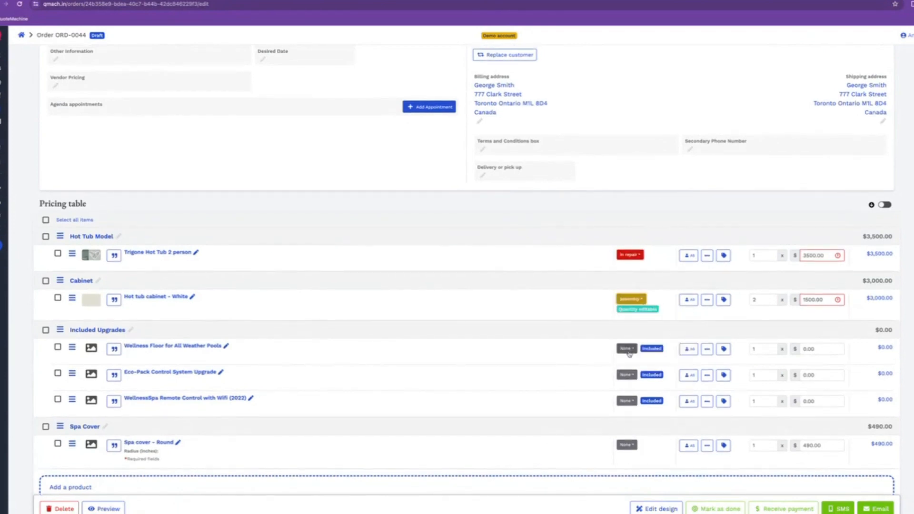
pyautogui.click(626, 349)
pyautogui.click(645, 367)
pyautogui.click(626, 385)
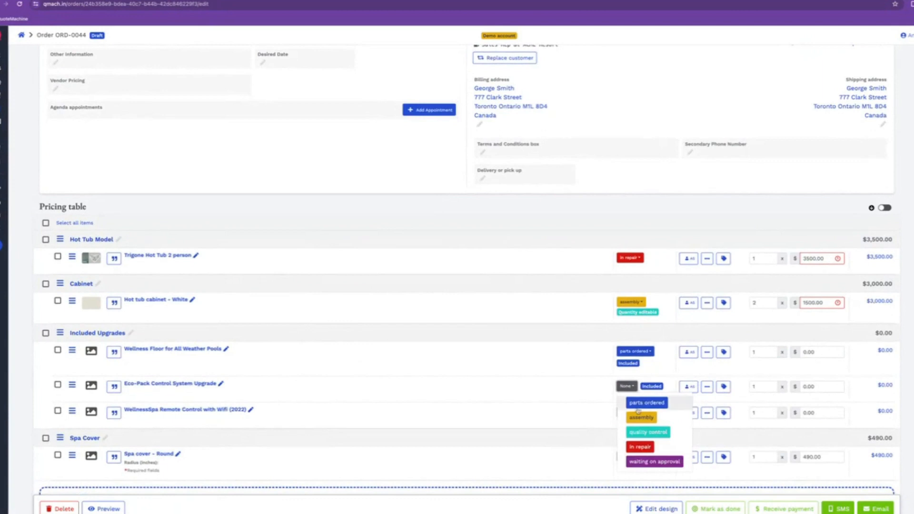
pyautogui.click(654, 461)
pyautogui.click(627, 420)
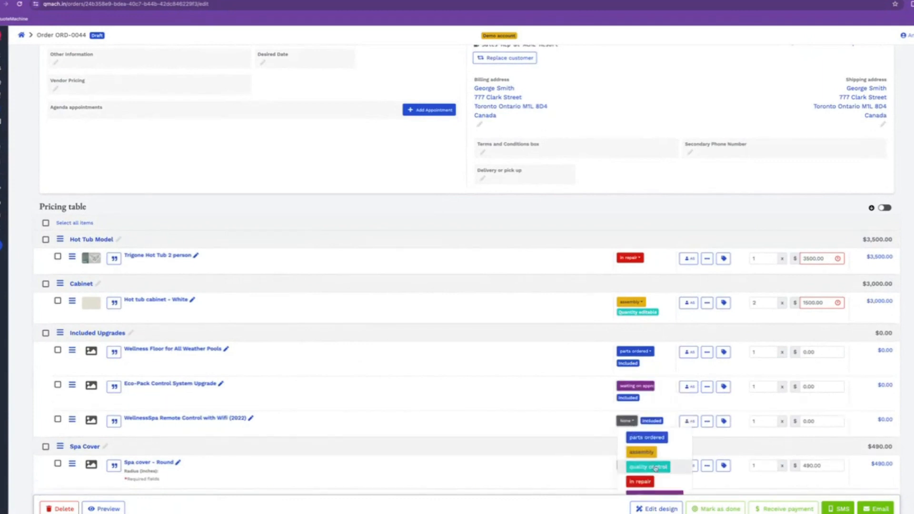
pyautogui.click(656, 467)
pyautogui.scroll(-1, 659, 459)
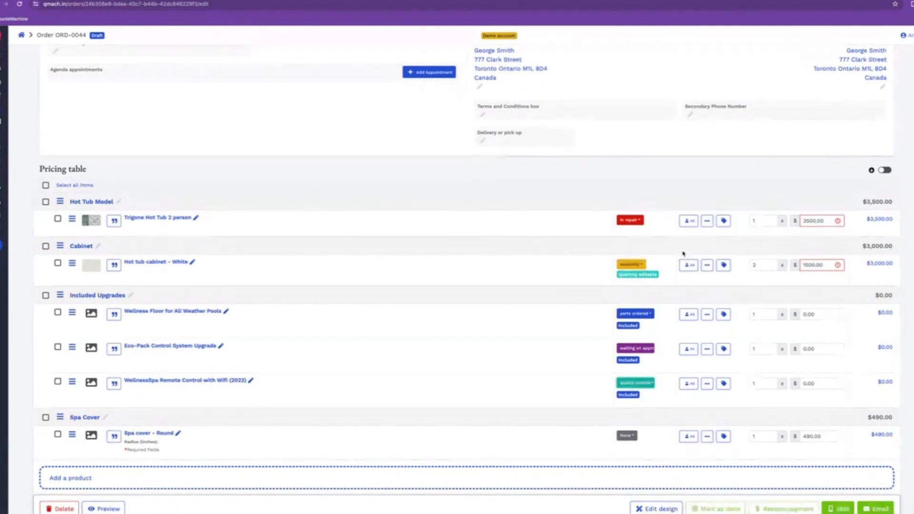
# Reassign the Trigone Hot Tub 2 person line to the second team member
pyautogui.click(687, 220)
pyautogui.click(456, 275)
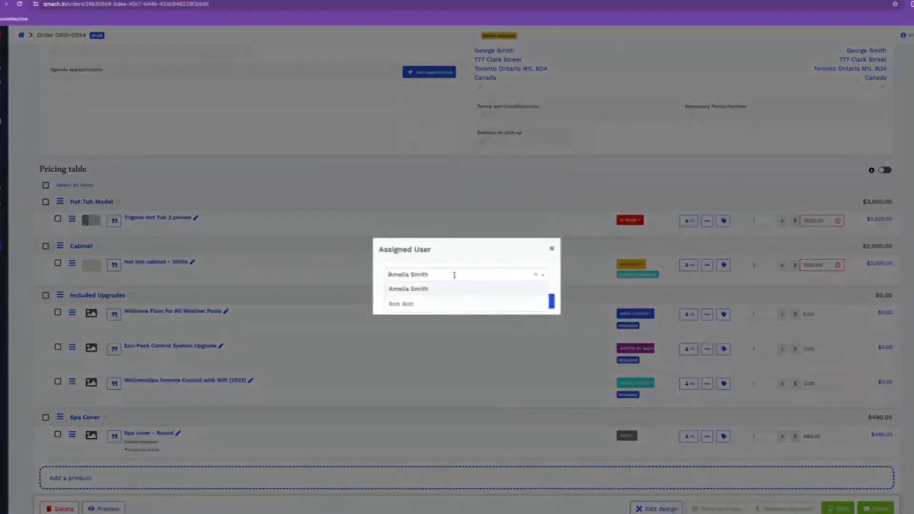
pyautogui.click(426, 305)
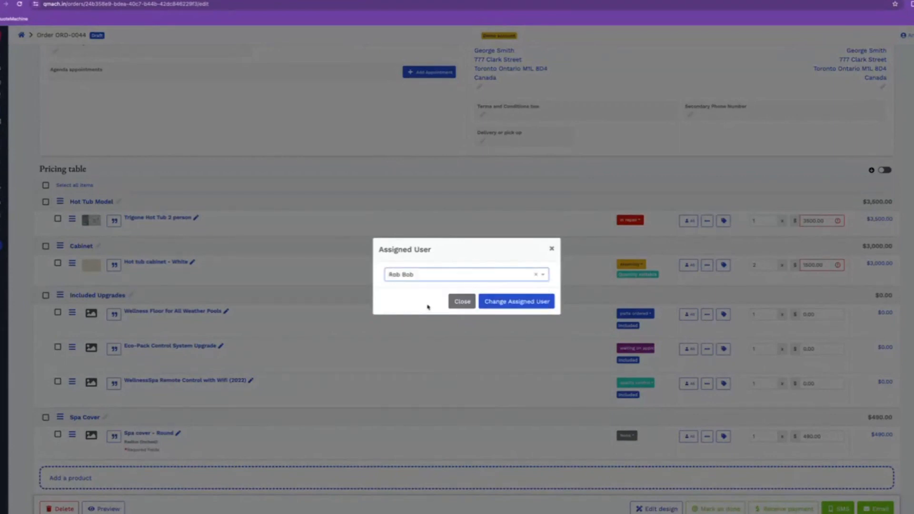
pyautogui.click(493, 306)
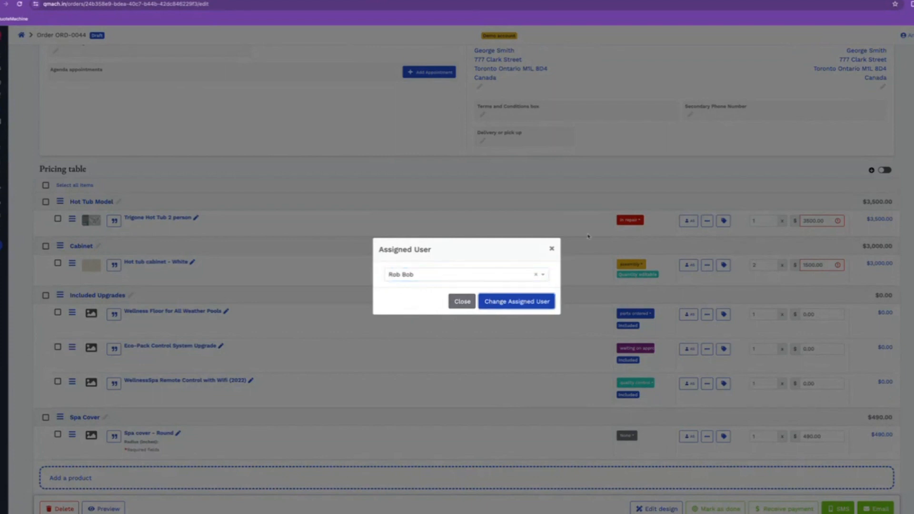
pyautogui.scroll(2, 652, 214)
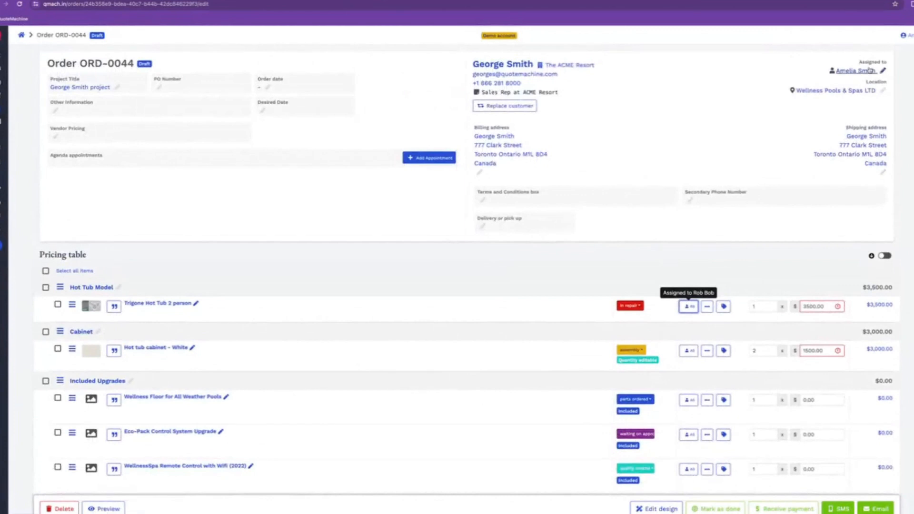
# Confirm the order's Assigned to field and check the $7,339.50 total
pyautogui.click(869, 71)
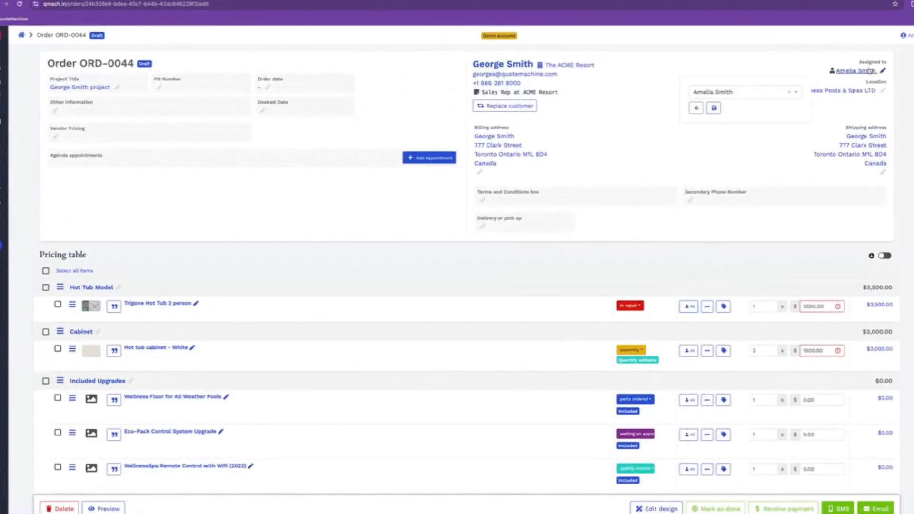
pyautogui.click(744, 96)
pyautogui.click(702, 68)
pyautogui.click(698, 106)
pyautogui.scroll(-1, 605, 185)
pyautogui.scroll(-3, 606, 185)
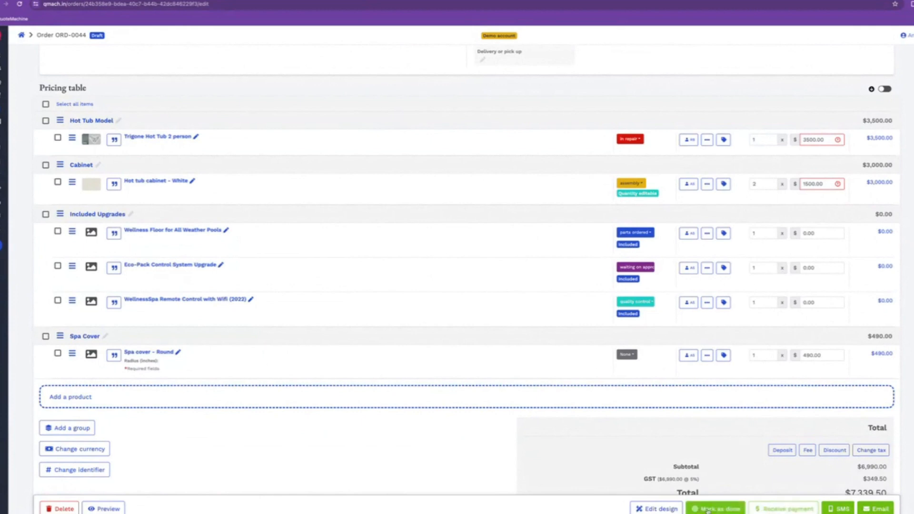
# Mark ORD-0044 as done and review its notes, messaging and pricing table
pyautogui.click(709, 510)
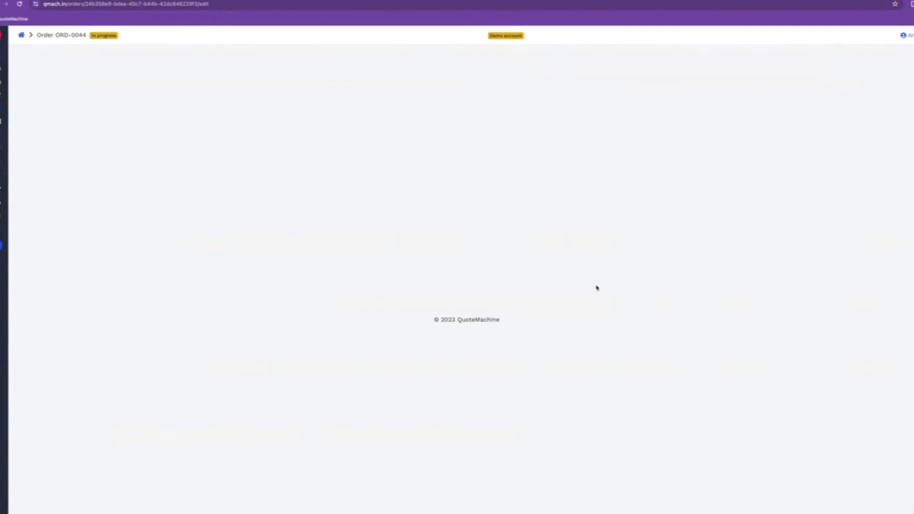
pyautogui.scroll(-5, 601, 289)
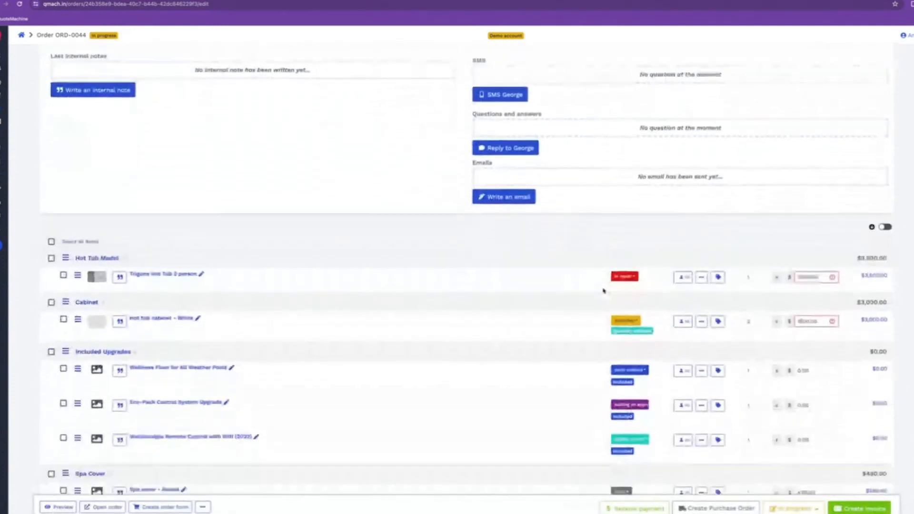
pyautogui.scroll(-2, 603, 290)
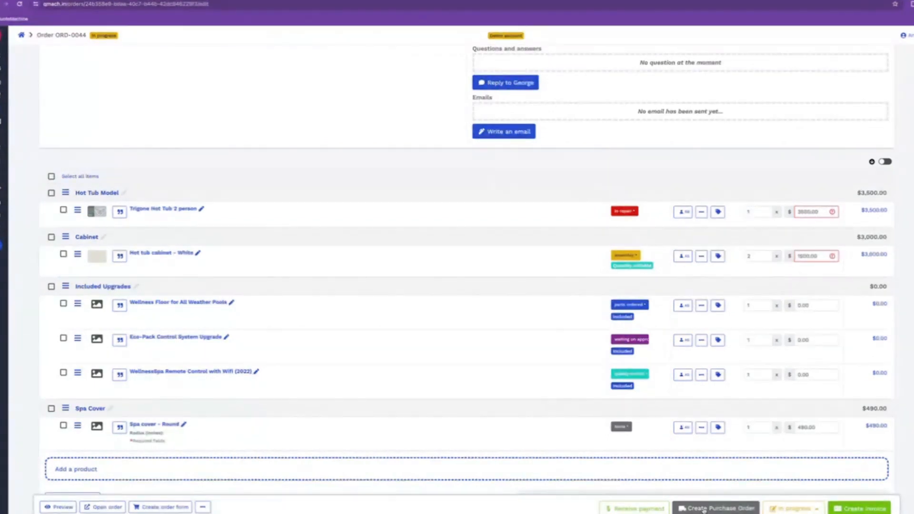
# Create PO-0002 for the two cabinets and spa cover, excluding the hot tub, to the supplier contact
pyautogui.click(703, 509)
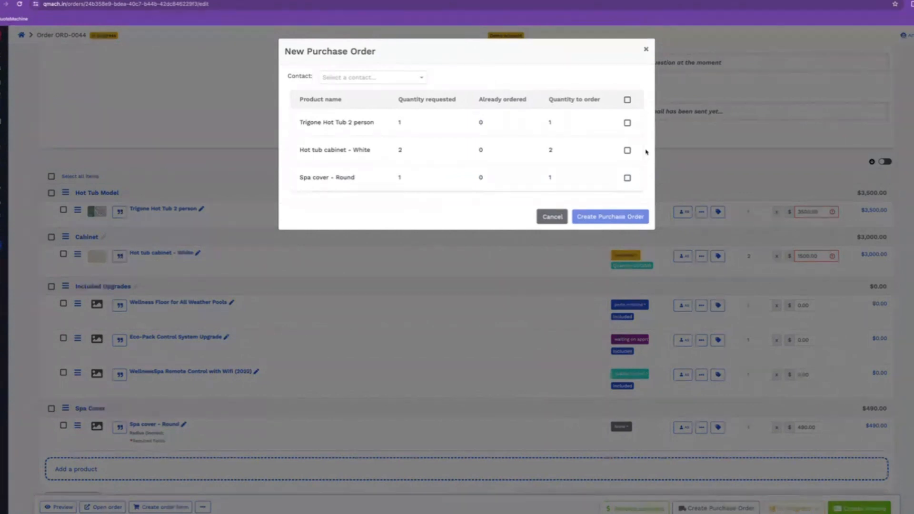
pyautogui.click(627, 100)
pyautogui.click(627, 122)
pyautogui.click(388, 81)
pyautogui.scroll(-5, 385, 119)
pyautogui.scroll(-3, 384, 119)
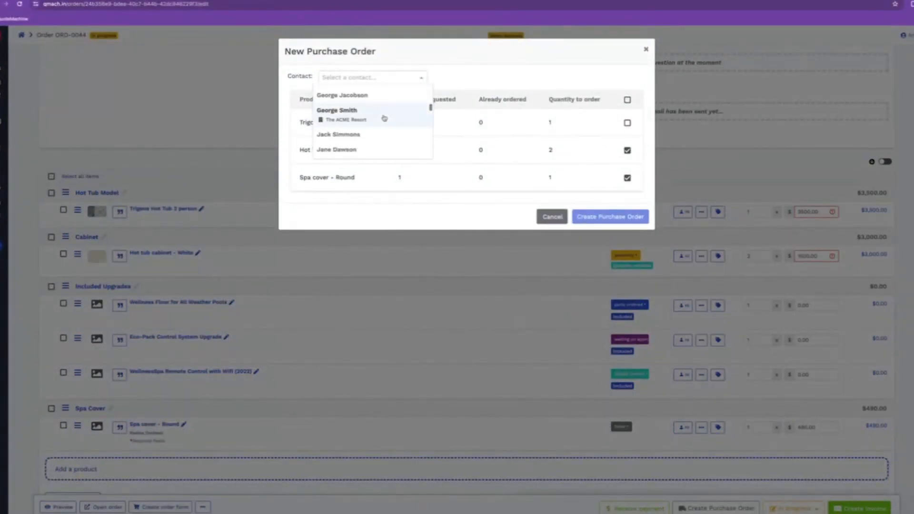
pyautogui.scroll(-5, 334, 151)
pyautogui.click(337, 150)
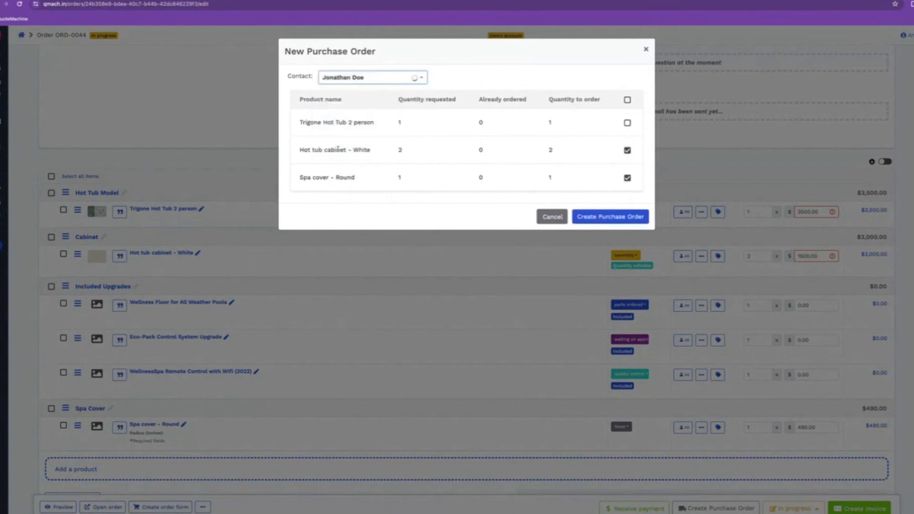
pyautogui.click(612, 222)
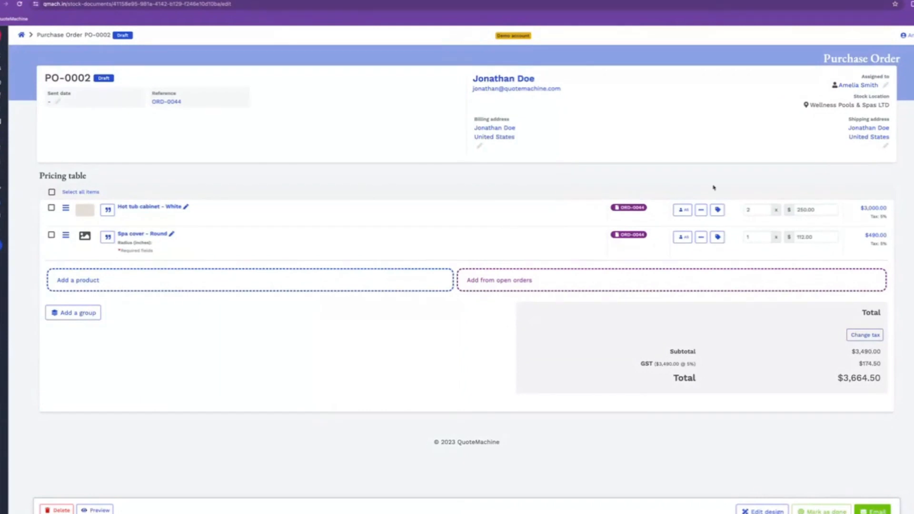
# Describe the spa cover line as 'Please cut this to the exact specifics' and mark PO-0002 sent
pyautogui.click(172, 233)
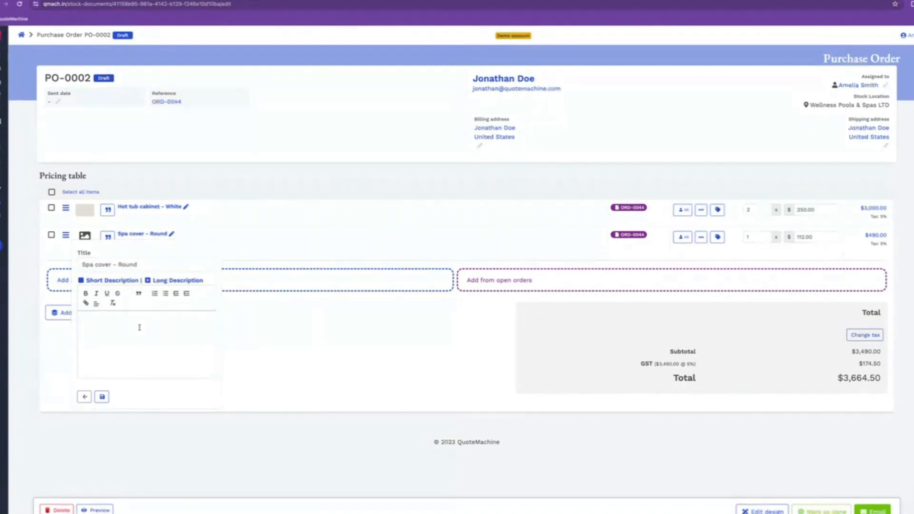
pyautogui.write('Please cut this to the exact specifics')
pyautogui.rightClick(152, 319)
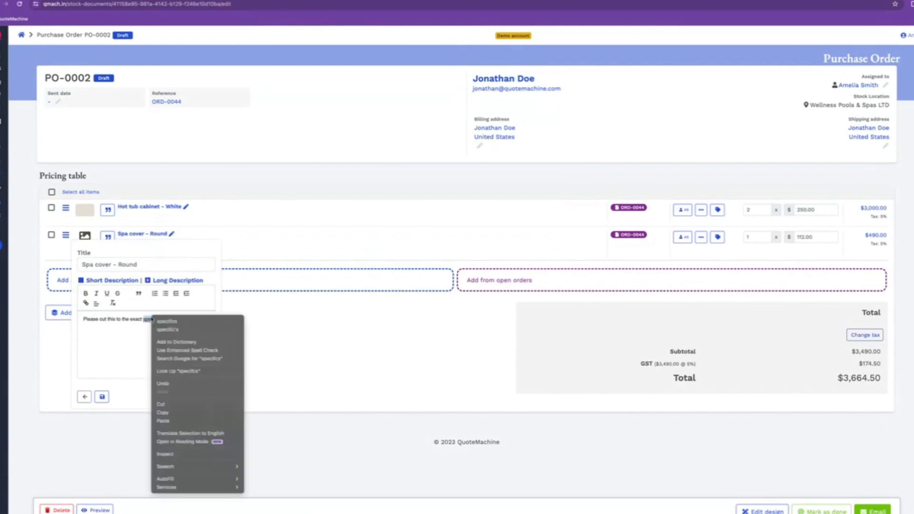
pyautogui.click(160, 321)
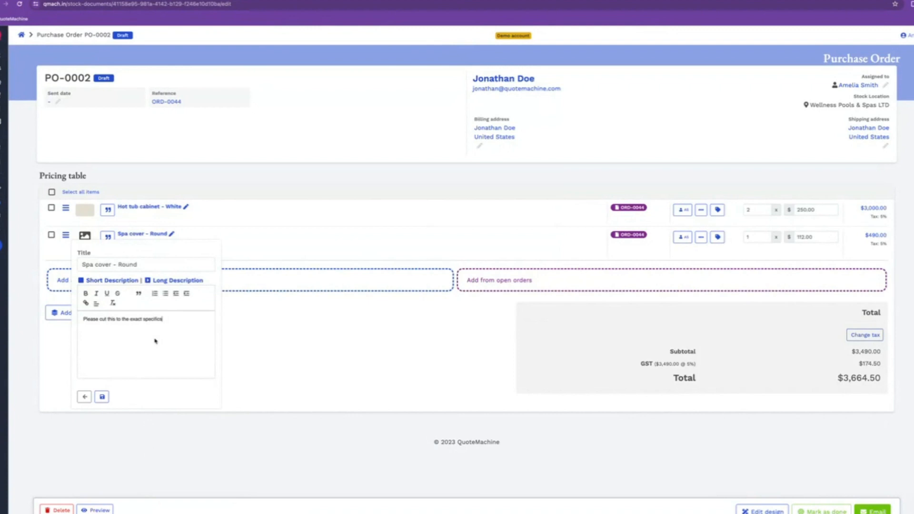
pyautogui.click(102, 396)
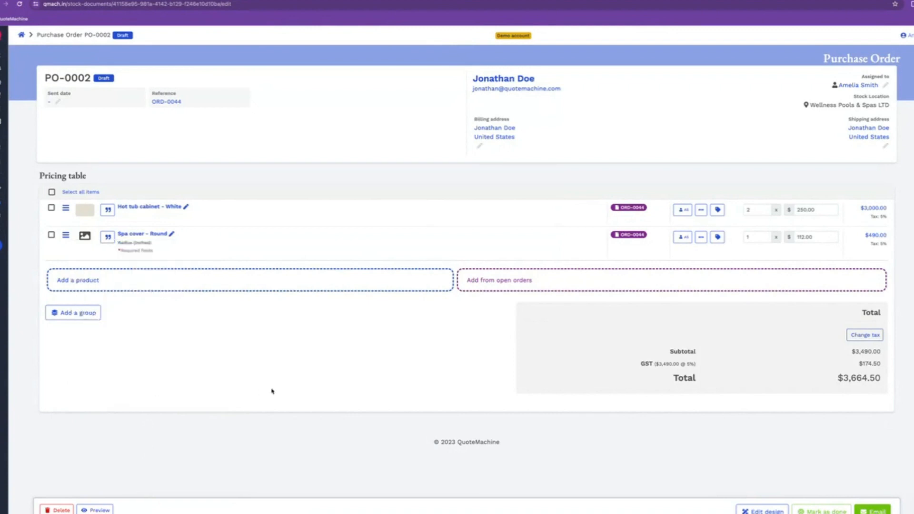
pyautogui.click(822, 511)
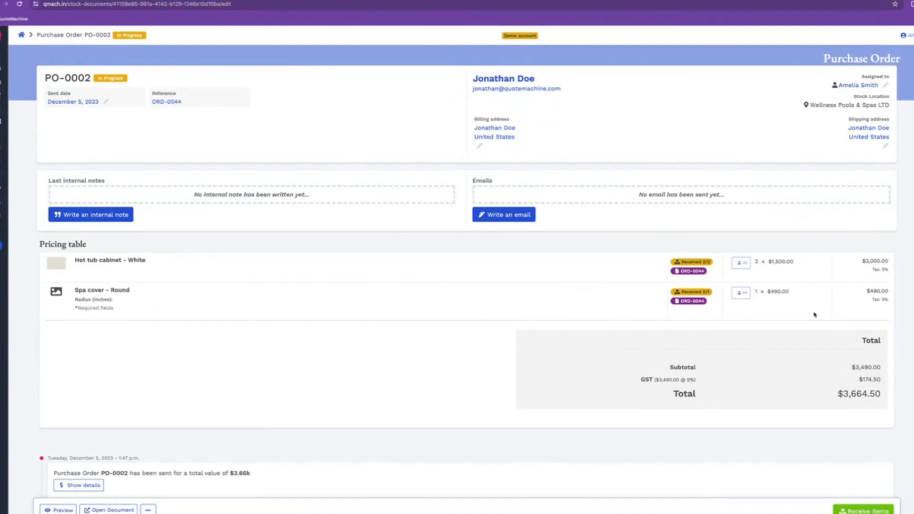
# Follow the ORD-0044 link and review the cabinets, spa cover and item statuses
pyautogui.click(160, 104)
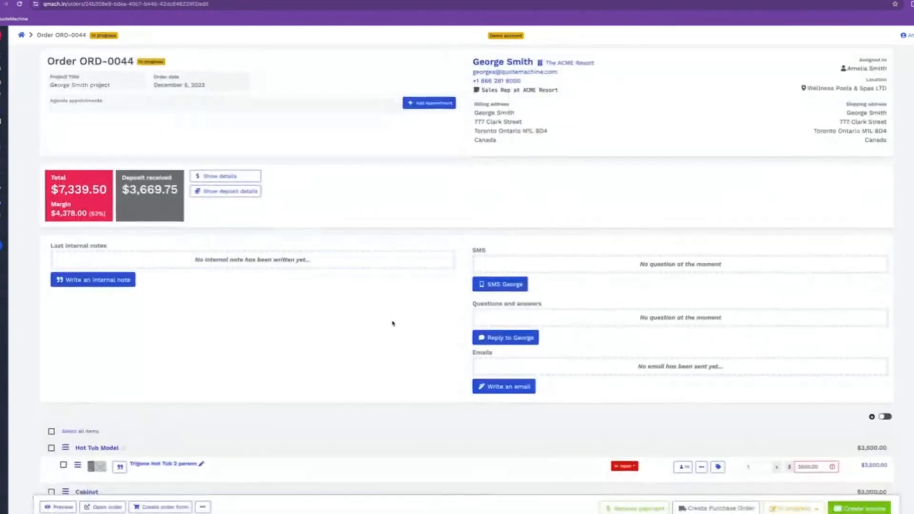
pyautogui.scroll(-5, 393, 323)
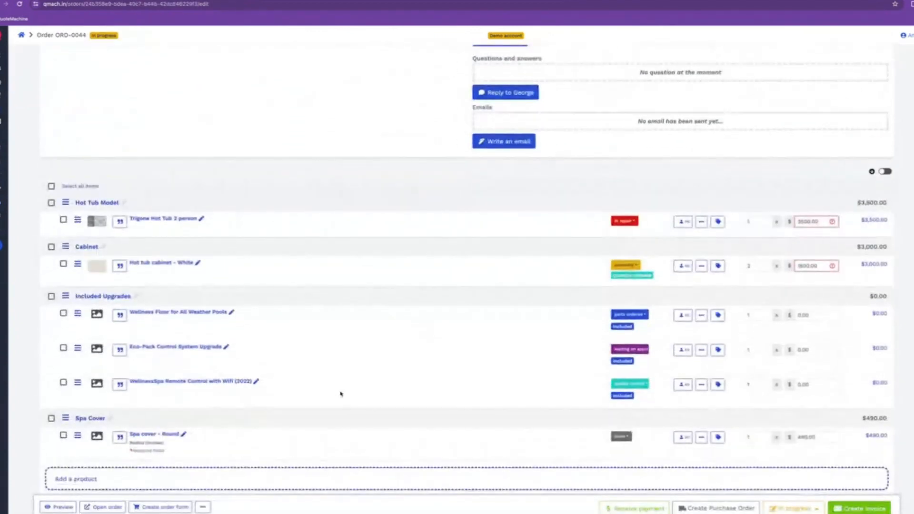
pyautogui.scroll(-1, 349, 404)
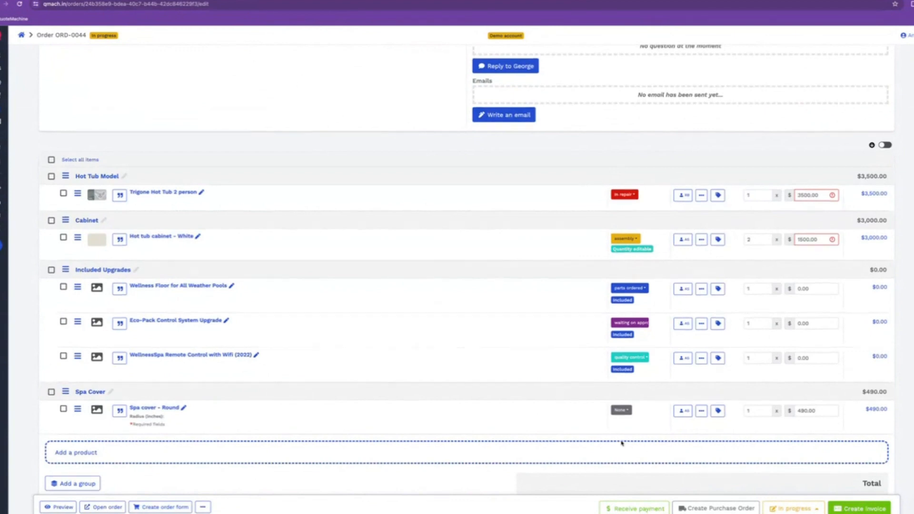
pyautogui.scroll(6, 628, 447)
# Return to PO-0002 and receive both hot tub cabinets and the spa cover at full quantity
pyautogui.click(19, 4)
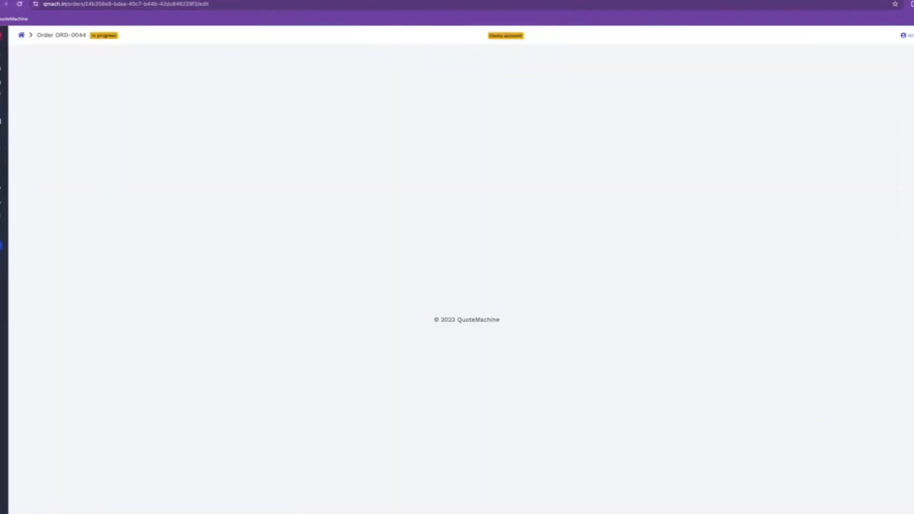
pyautogui.hotkey('alt', 'Left')
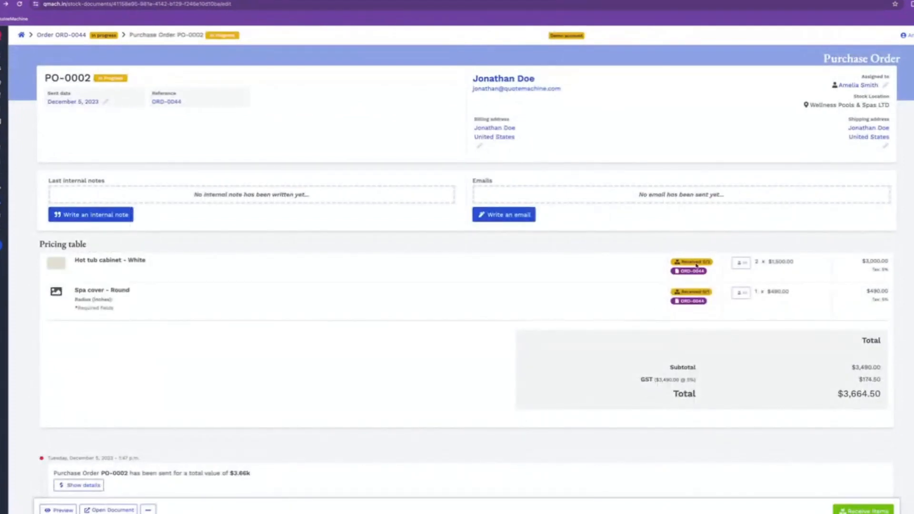
pyautogui.scroll(-1, 745, 374)
pyautogui.click(839, 511)
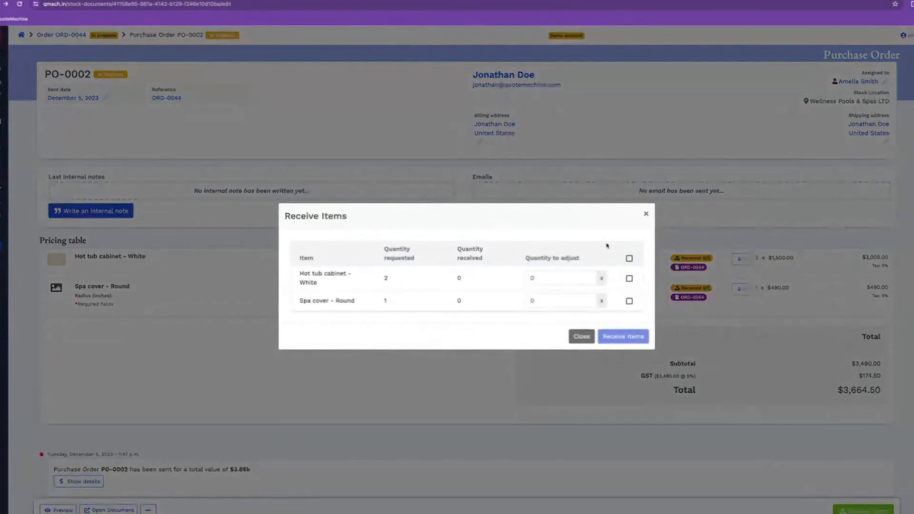
pyautogui.click(629, 259)
pyautogui.click(622, 336)
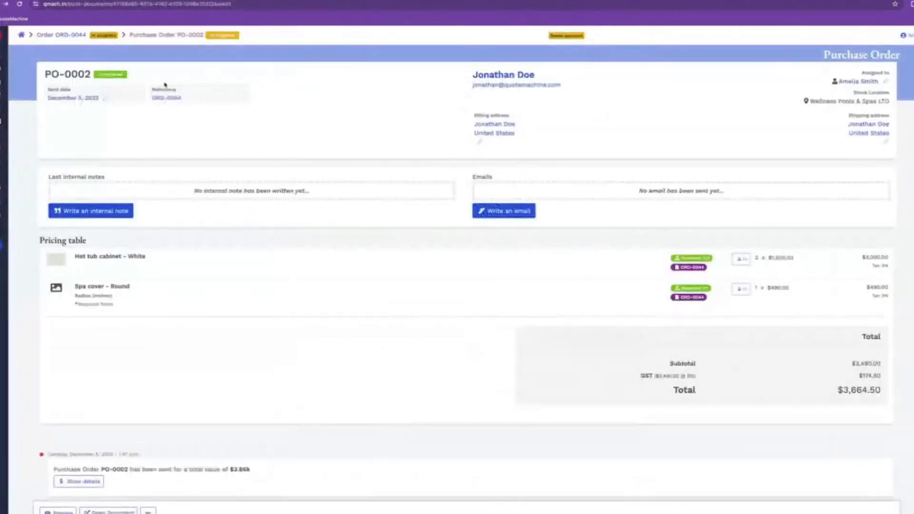
# Change order ORD-0044's status from In progress to Completed
pyautogui.click(167, 98)
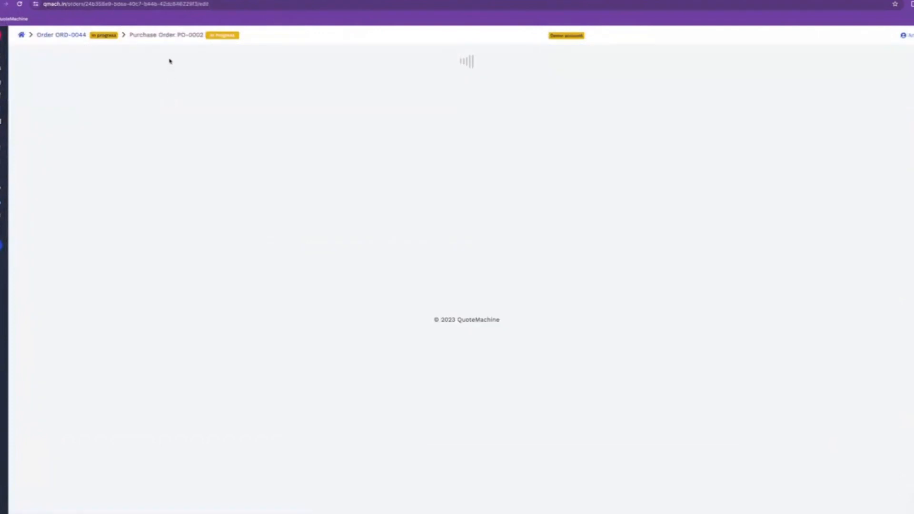
pyautogui.scroll(-5, 809, 423)
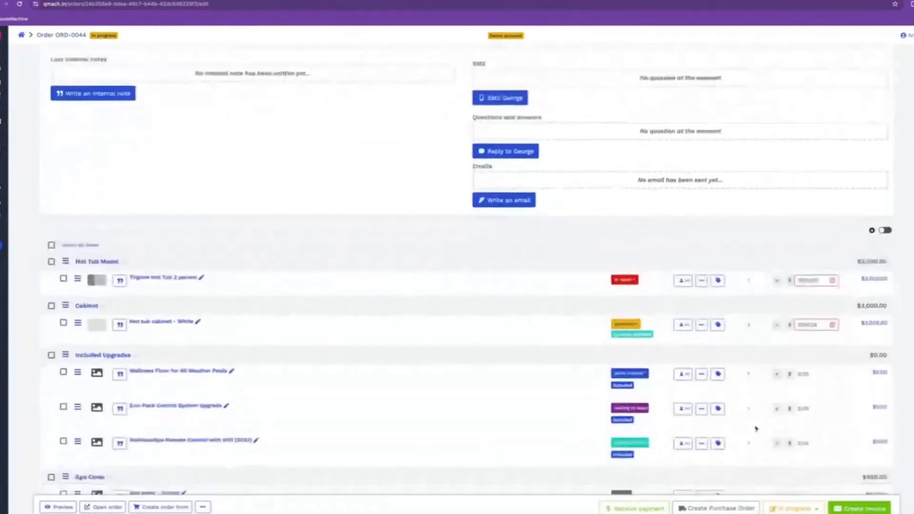
pyautogui.scroll(-2, 756, 429)
pyautogui.click(794, 508)
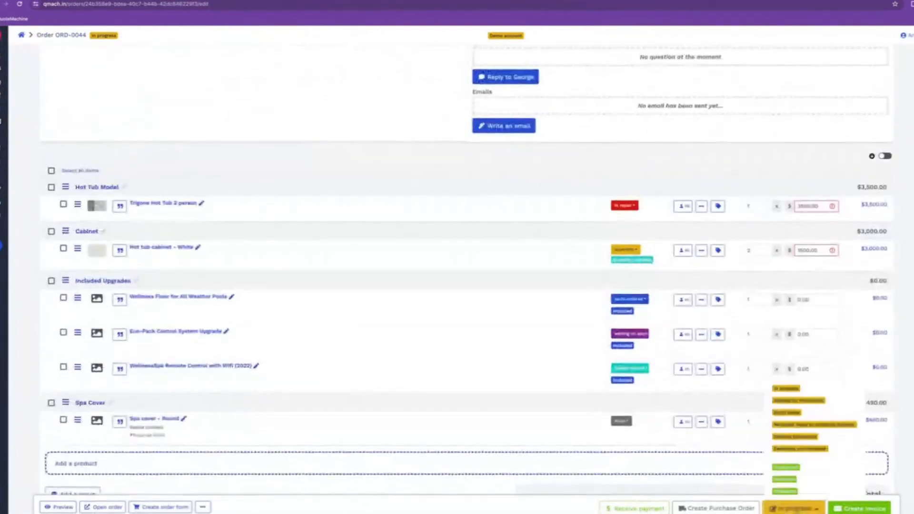
pyautogui.click(799, 464)
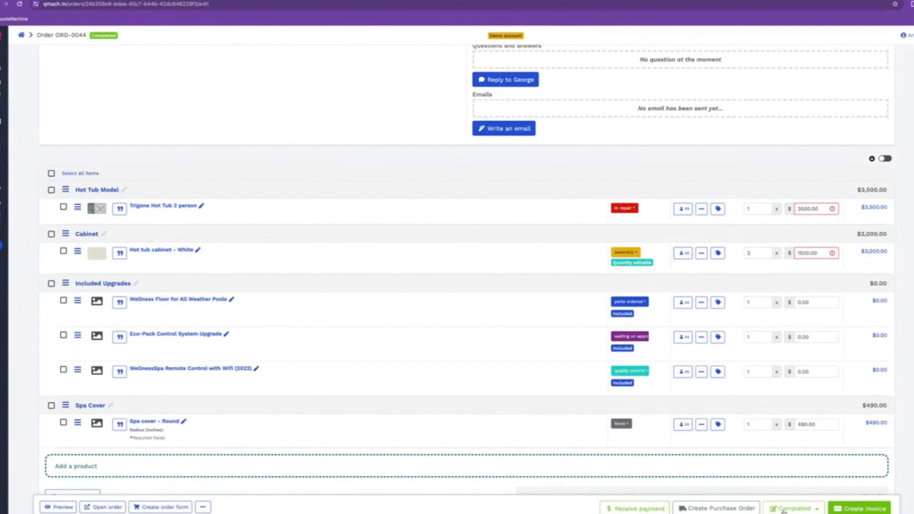
# Create a NET 60 invoice for ORD-0044 that leaves out the Trigone hot tub and cabinet
pyautogui.click(856, 509)
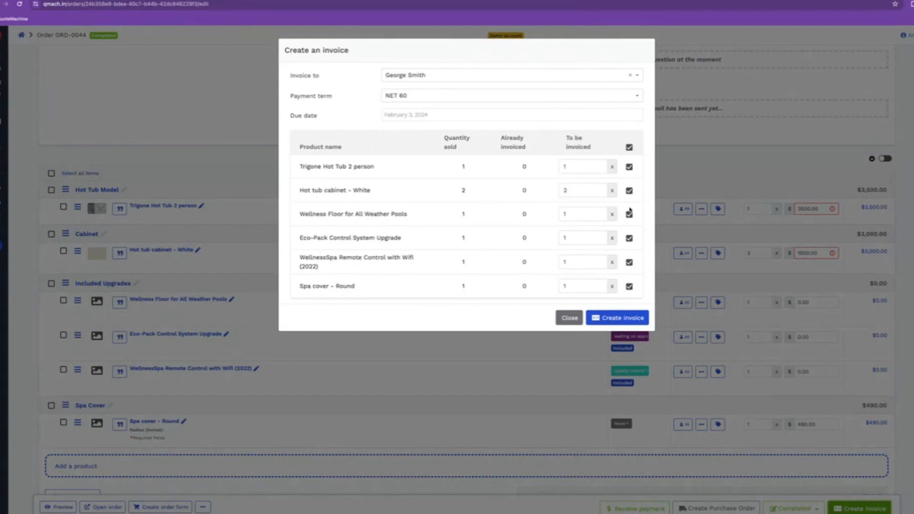
pyautogui.click(629, 167)
pyautogui.click(629, 190)
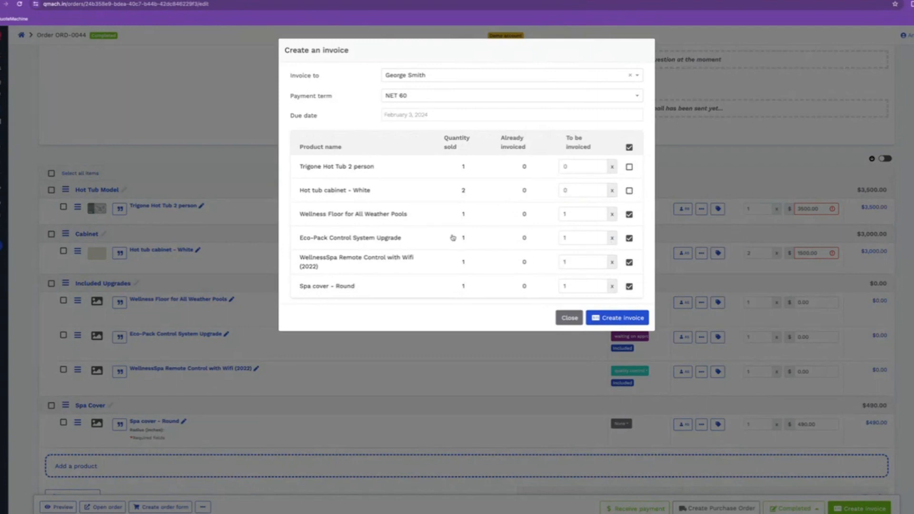
pyautogui.click(625, 317)
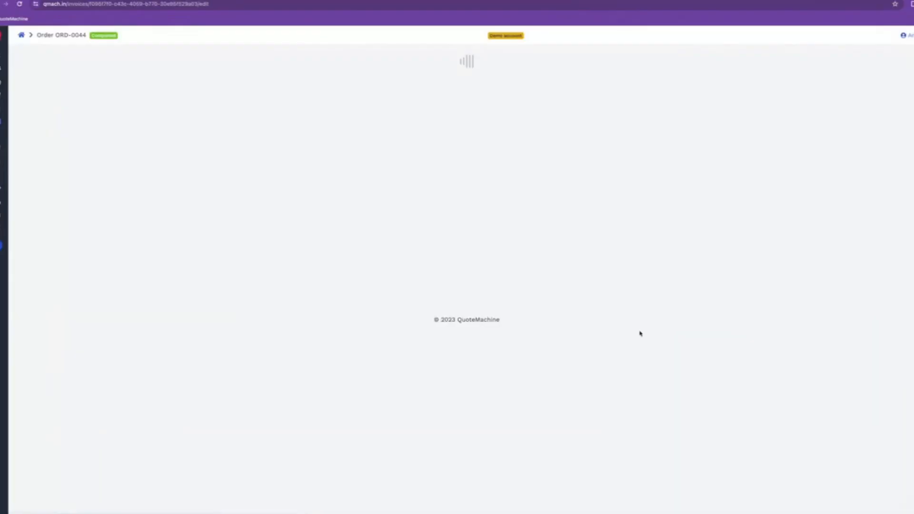
# Review invoice INV-0071 for $514.50 and mark it as done so it awaits payment
pyautogui.scroll(-2, 429, 363)
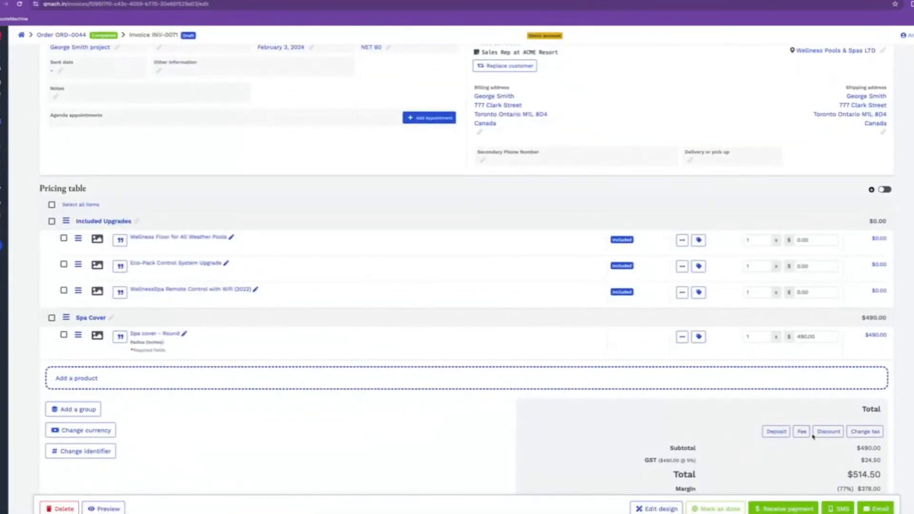
pyautogui.scroll(-1, 584, 444)
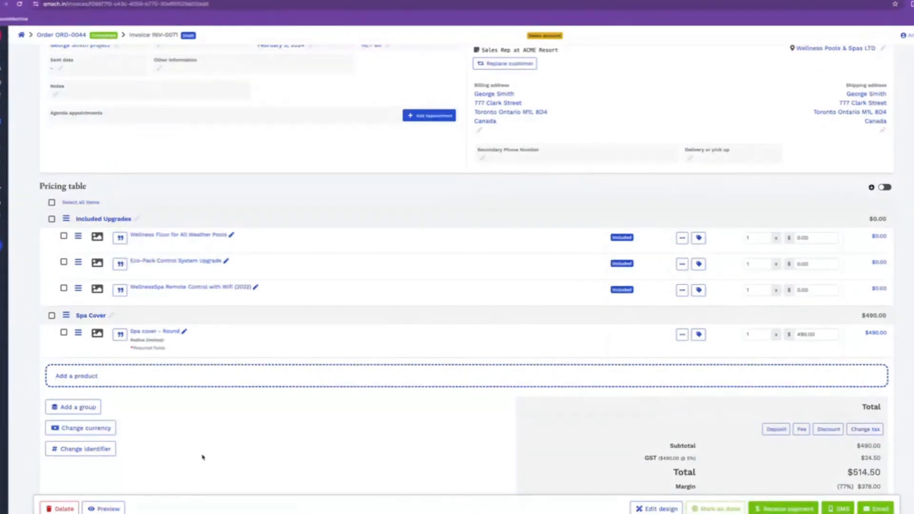
pyautogui.scroll(-1, 527, 422)
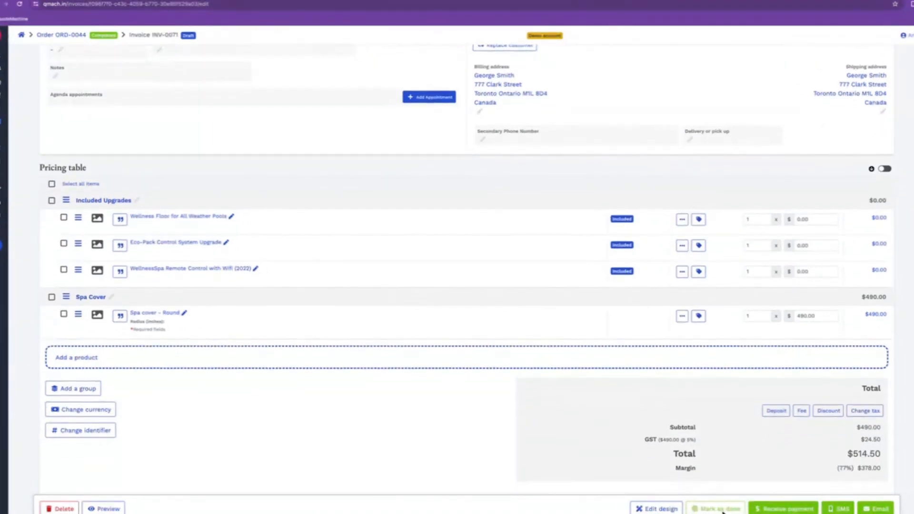
pyautogui.click(721, 509)
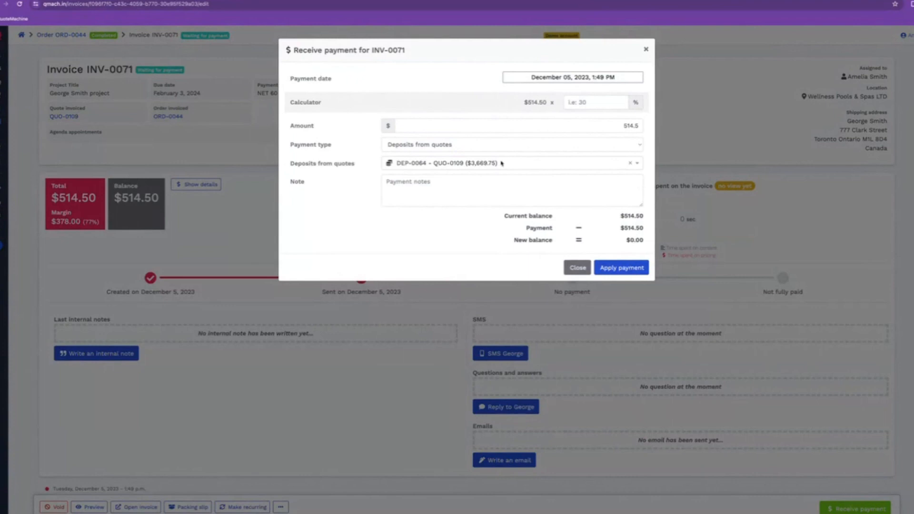
# Pay INV-0071 in full by applying deposit DEP-0064 from quote QUO-0109
pyautogui.click(475, 167)
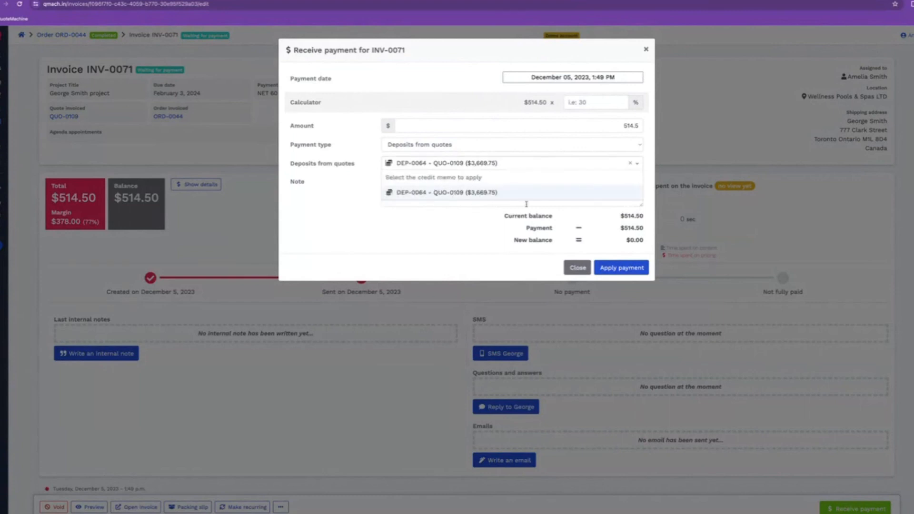
pyautogui.click(488, 193)
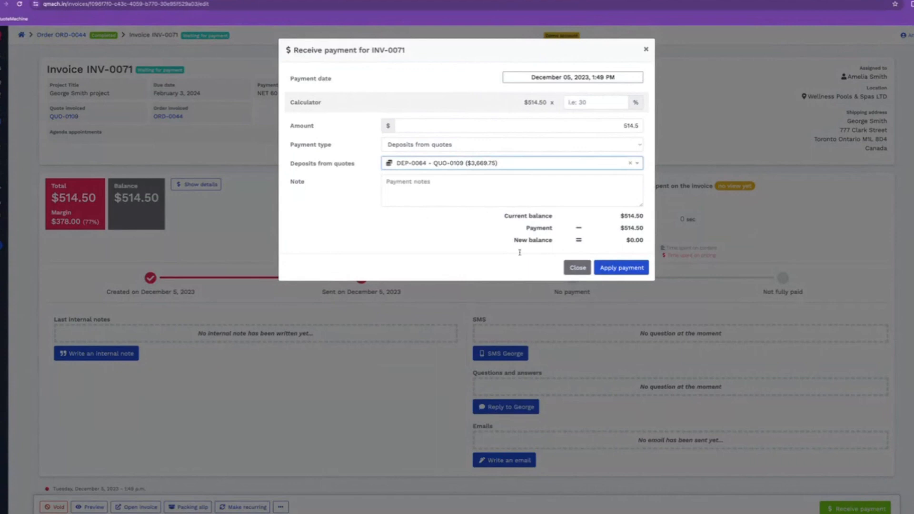
pyautogui.click(622, 269)
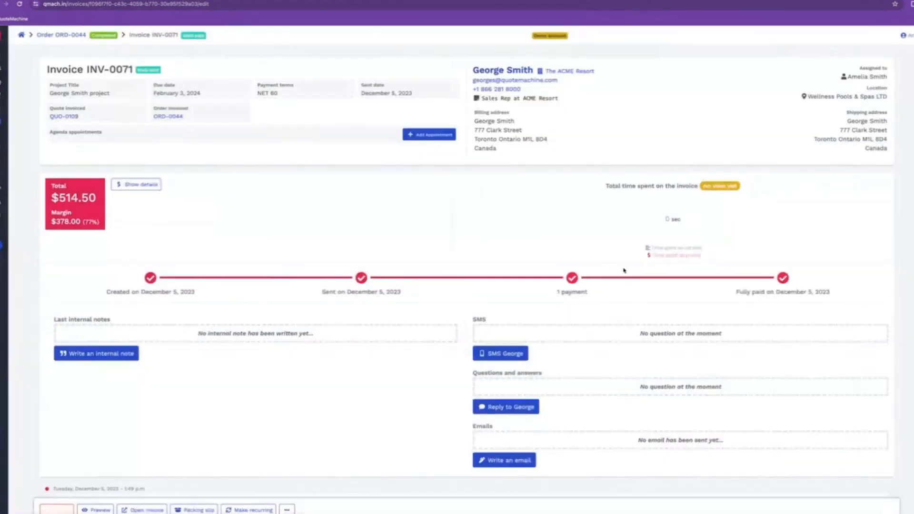
pyautogui.scroll(-4, 514, 335)
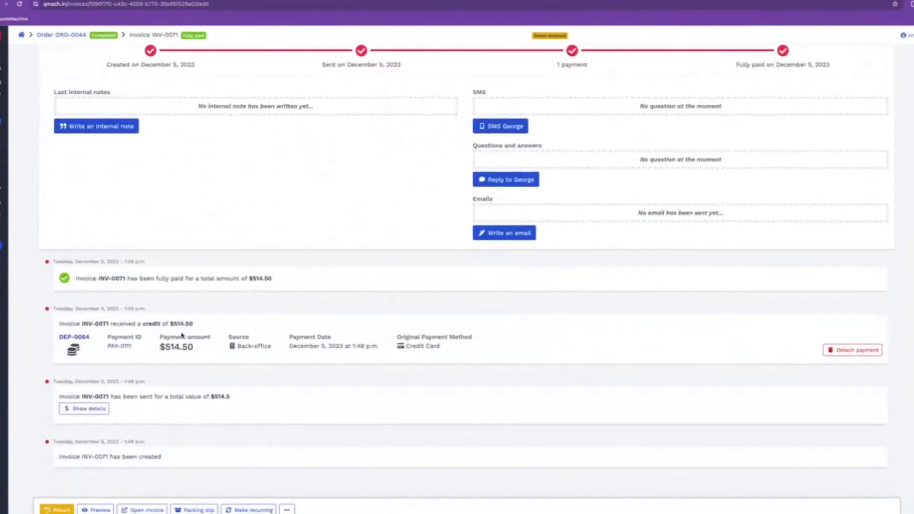
pyautogui.scroll(5, 525, 334)
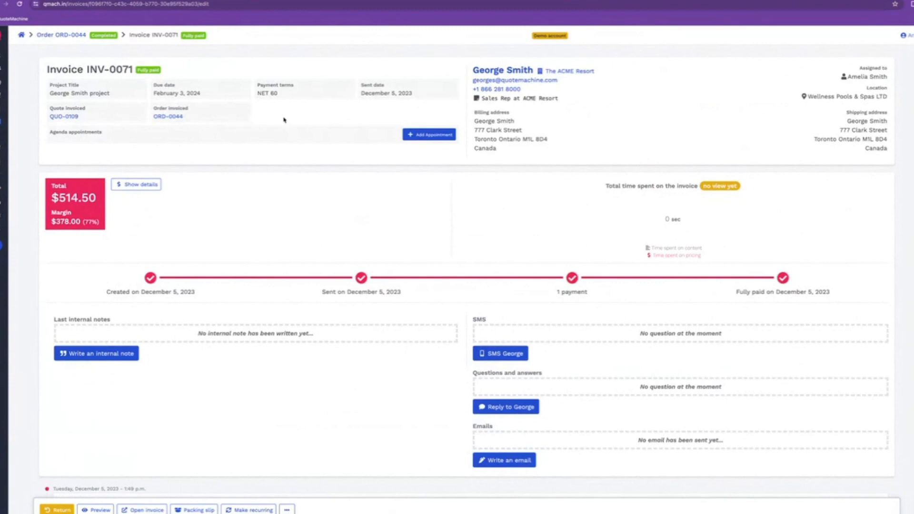
# On ORD-0044, set the cabinet and hot tub to waiting on approval and start a new invoice
pyautogui.click(164, 117)
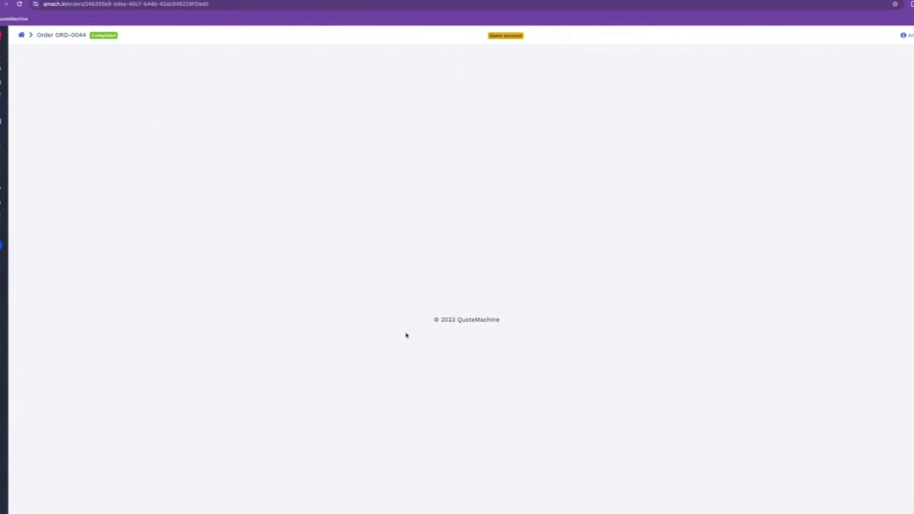
pyautogui.scroll(-3, 505, 340)
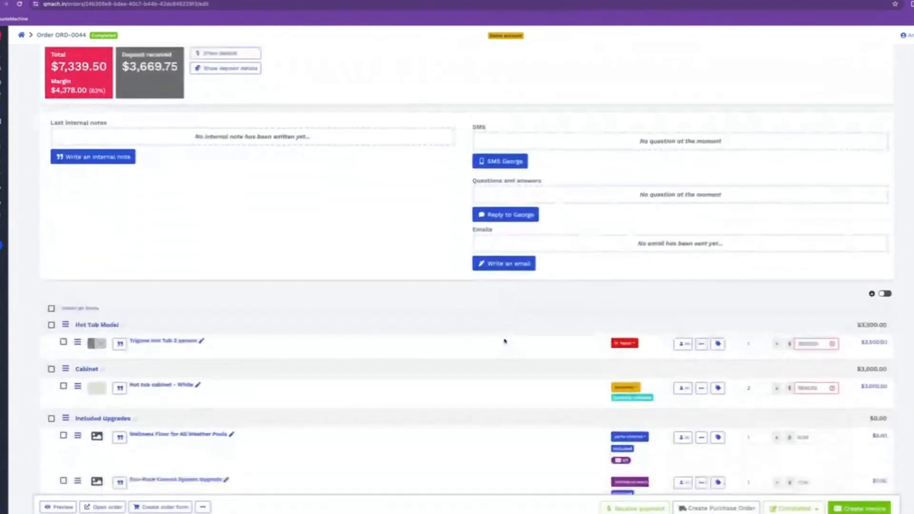
pyautogui.scroll(-3, 505, 341)
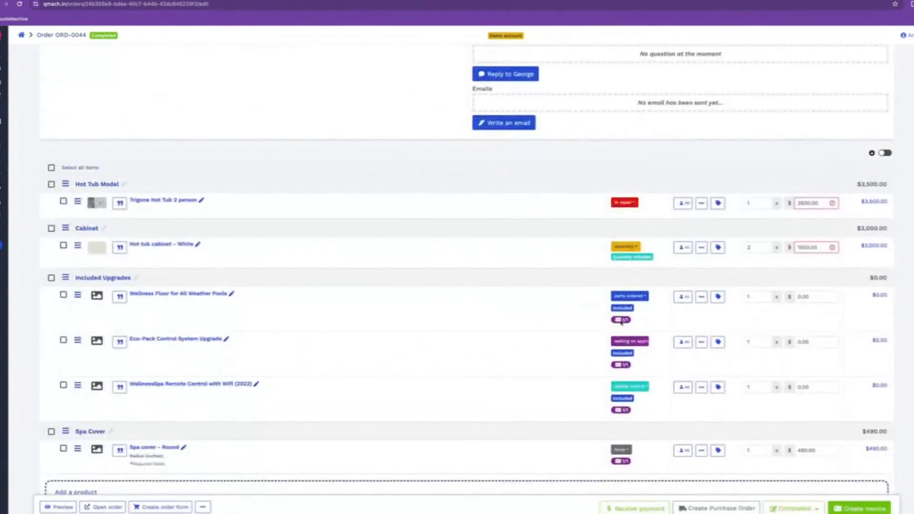
pyautogui.moveTo(621, 322)
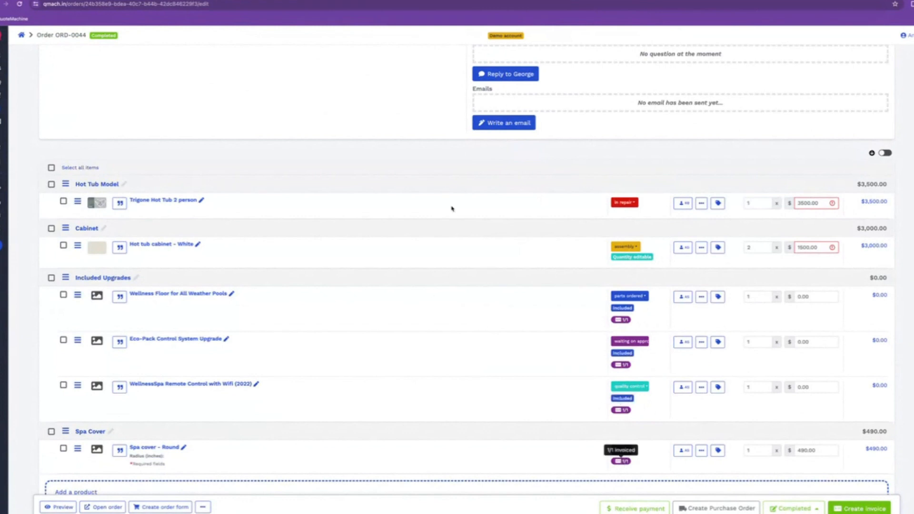
pyautogui.click(625, 244)
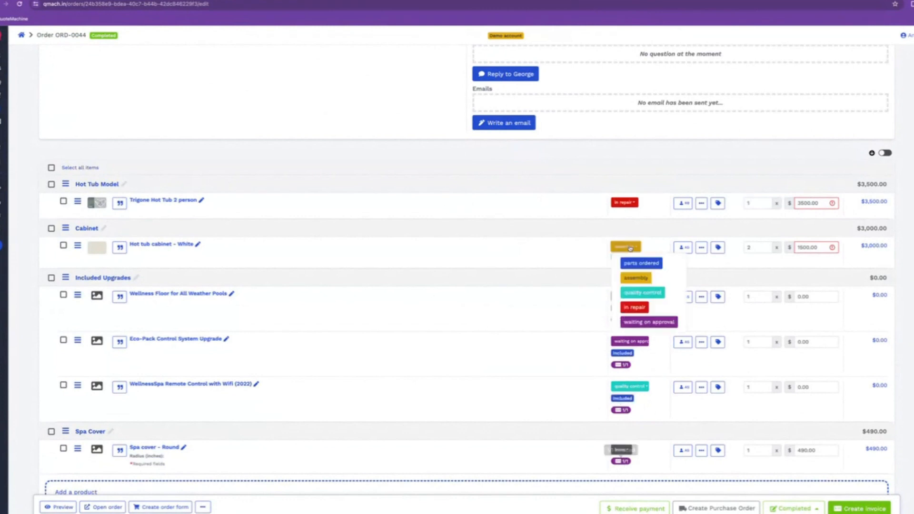
pyautogui.click(662, 322)
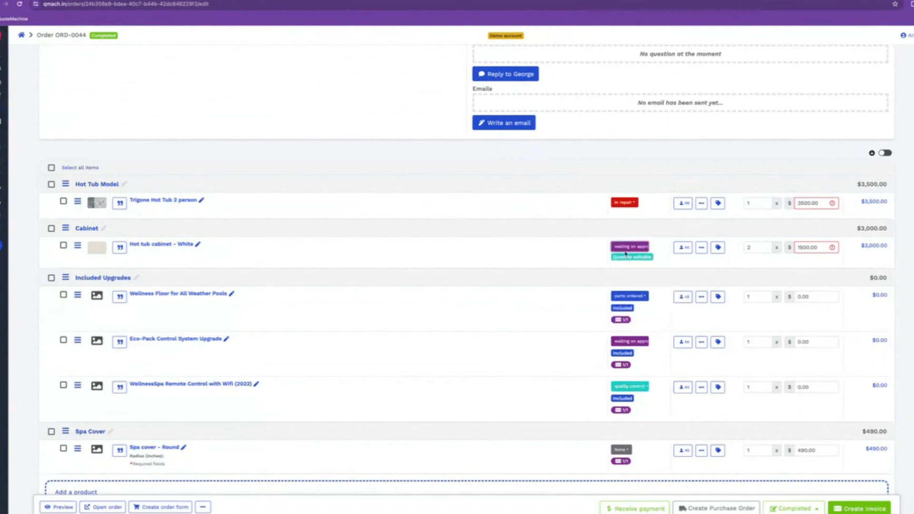
pyautogui.click(624, 203)
pyautogui.click(652, 279)
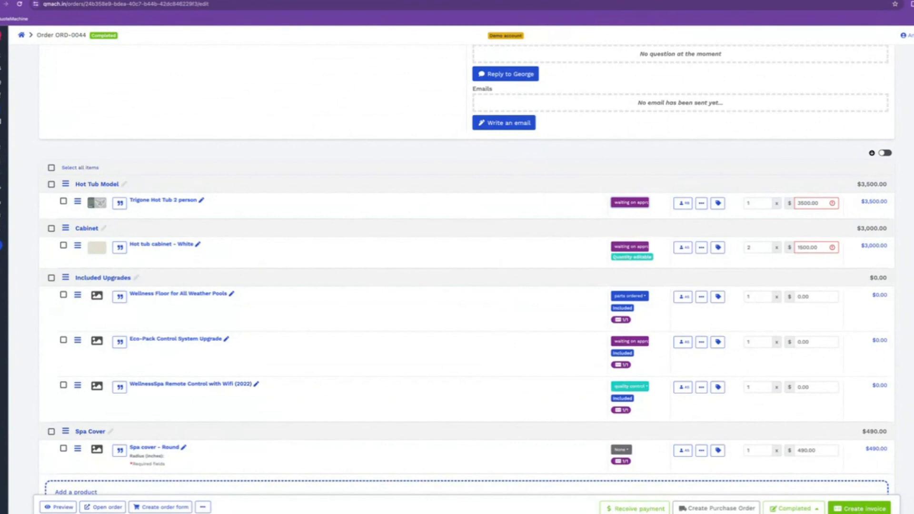
pyautogui.click(859, 508)
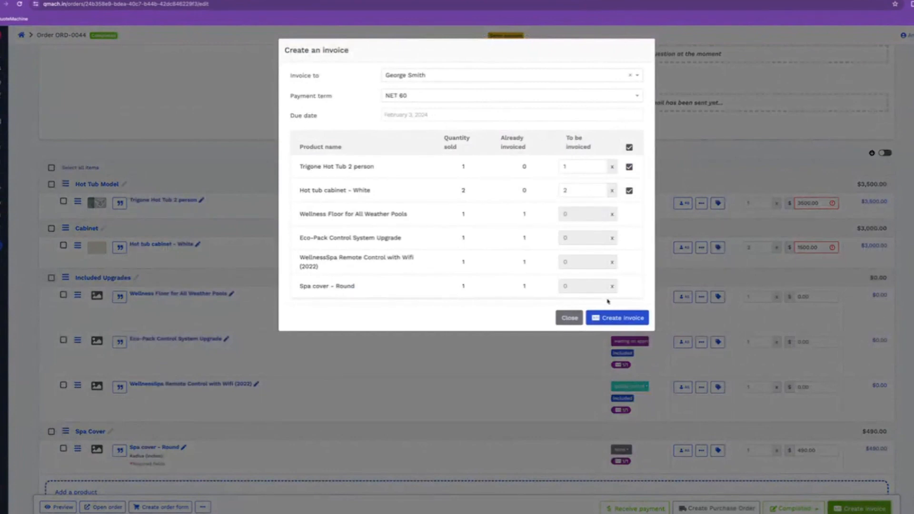
# Create invoice INV-0072 for the hot tub and cabinet and apply the $3,155.25 DEP-0064 deposit
pyautogui.click(625, 324)
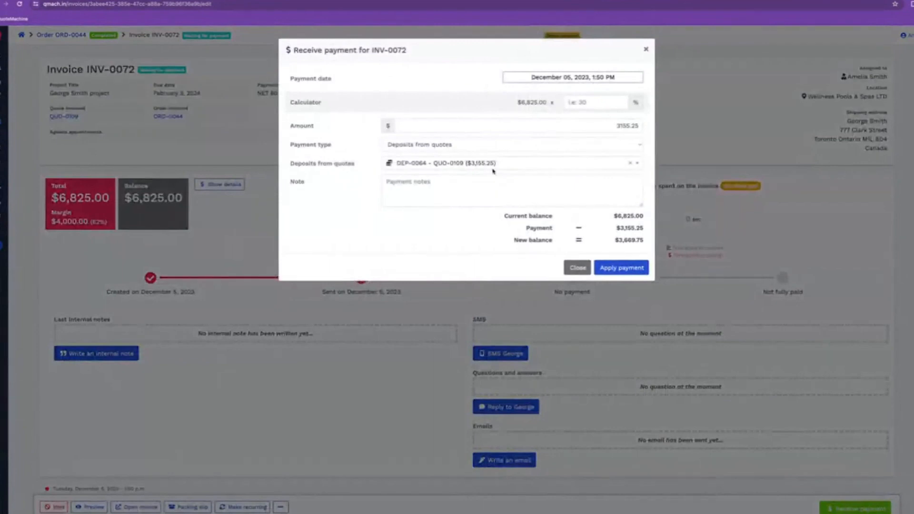
pyautogui.click(492, 166)
pyautogui.click(417, 192)
pyautogui.click(636, 268)
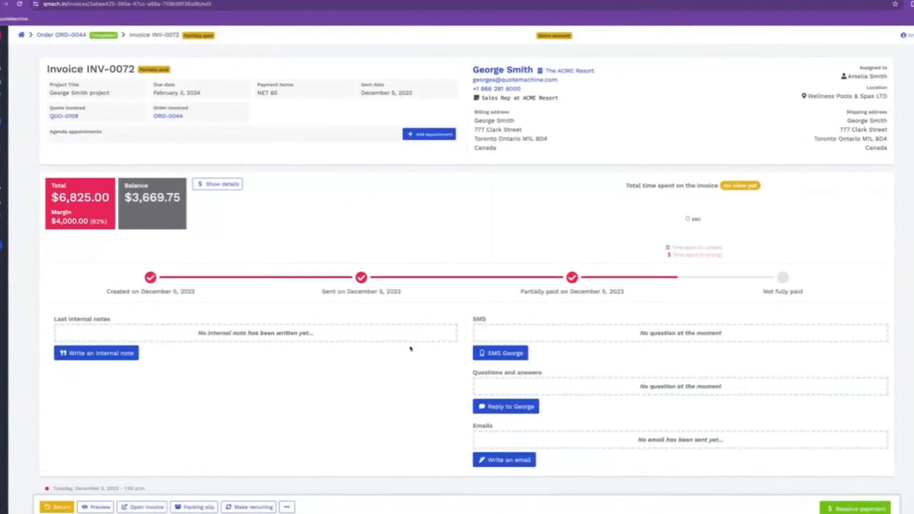
pyautogui.scroll(-4, 411, 348)
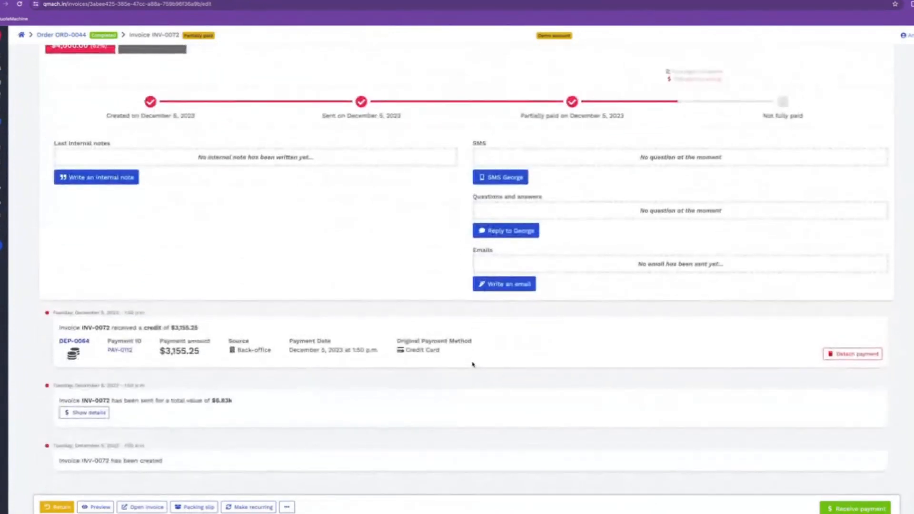
pyautogui.scroll(4, 472, 365)
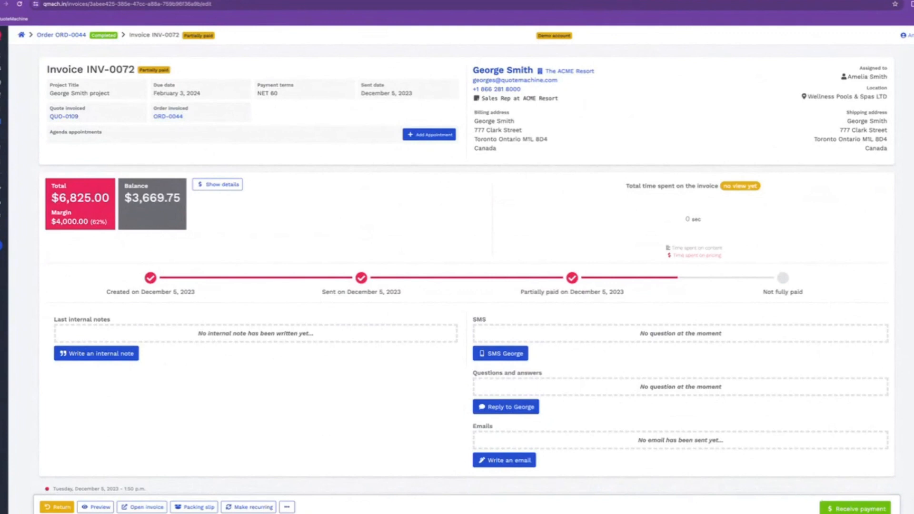
# Open INV-0072 in the client portal and review the hot tub and cabinet lines
pyautogui.click(149, 508)
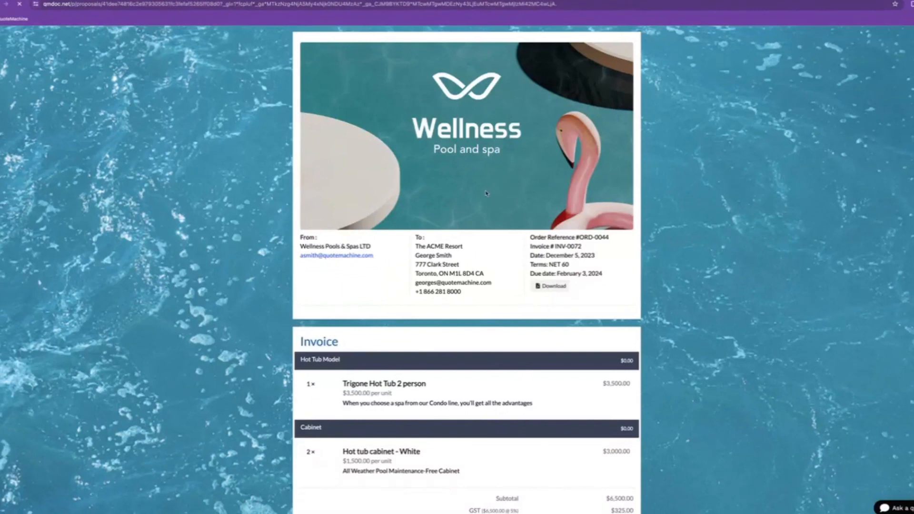
pyautogui.scroll(-3, 526, 242)
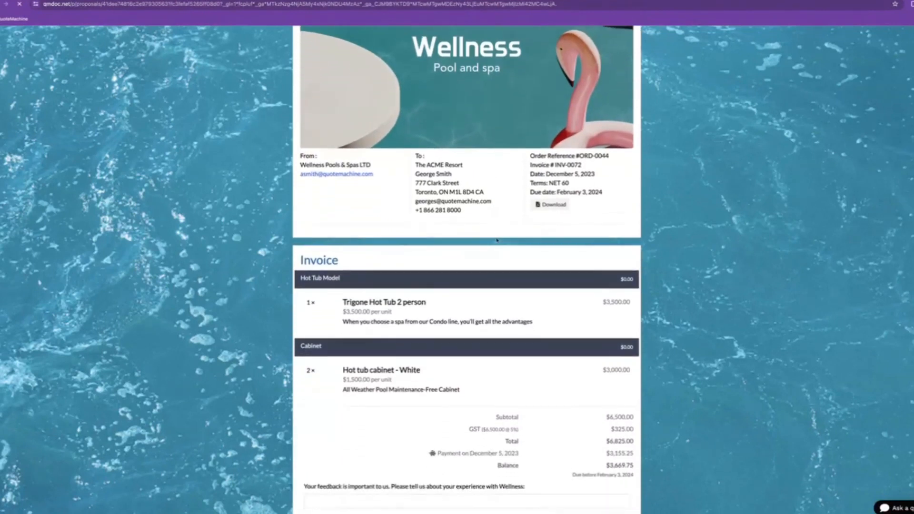
pyautogui.moveTo(353, 243); pyautogui.dragTo(392, 252)
pyautogui.click(376, 305)
pyautogui.moveTo(342, 313); pyautogui.dragTo(473, 320)
pyautogui.scroll(-3, 462, 314)
pyautogui.click(457, 300)
pyautogui.click(464, 277)
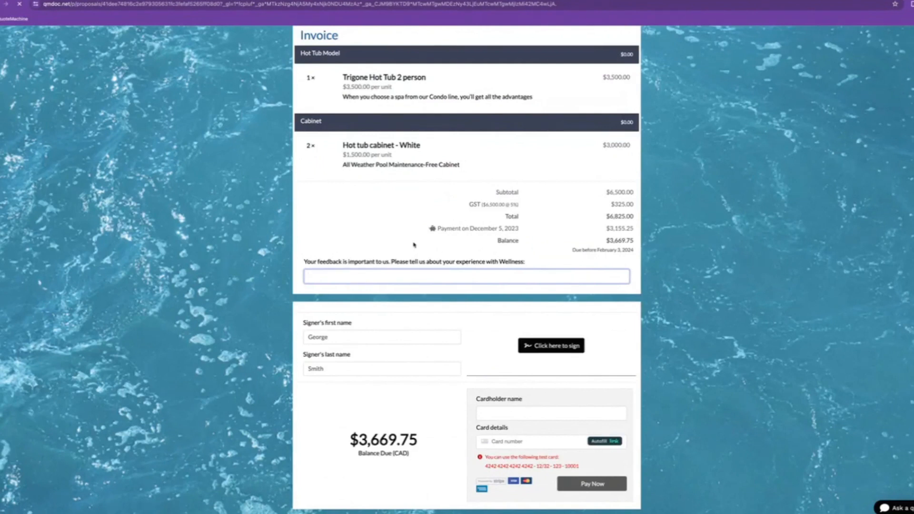
# Draw and confirm the customer's signature on the invoice
pyautogui.click(578, 348)
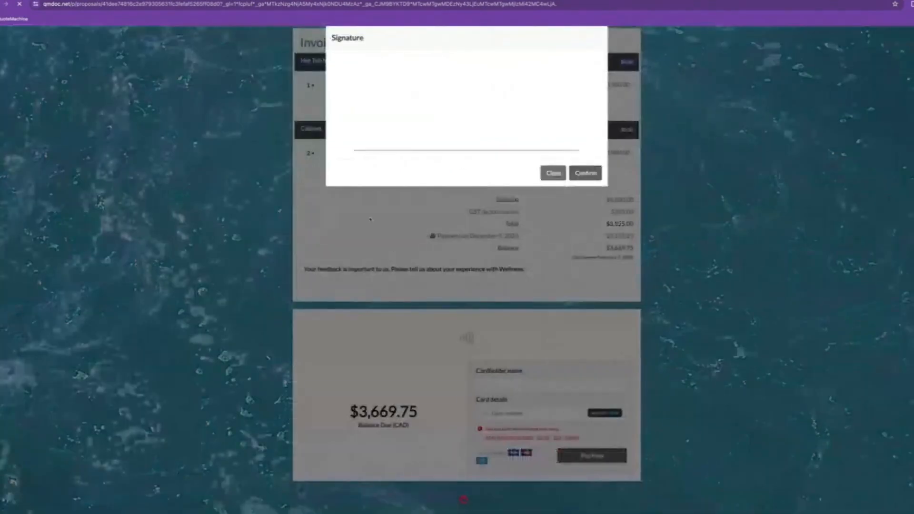
pyautogui.moveTo(424, 119); pyautogui.dragTo(493, 135)
pyautogui.click(585, 173)
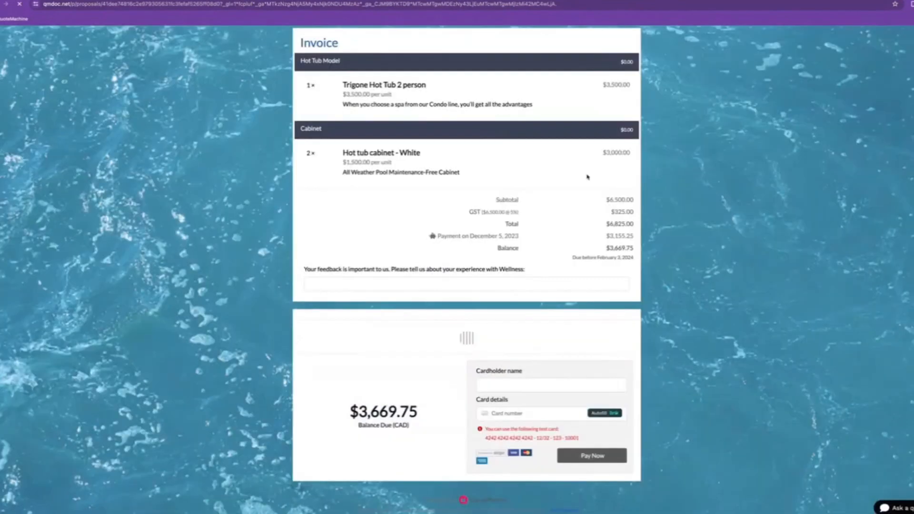
# Autofill the card details, pay the $3,669.75 balance, and reload the back-office invoice
pyautogui.click(508, 438)
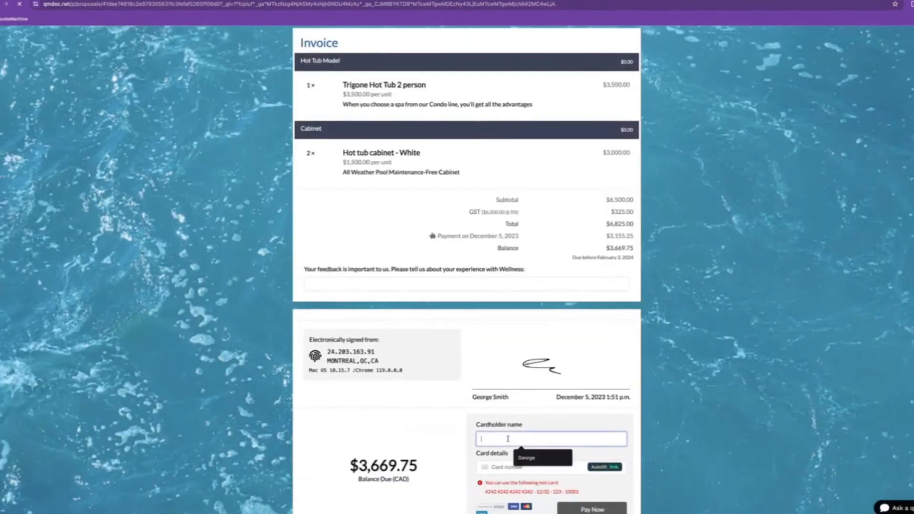
pyautogui.click(528, 458)
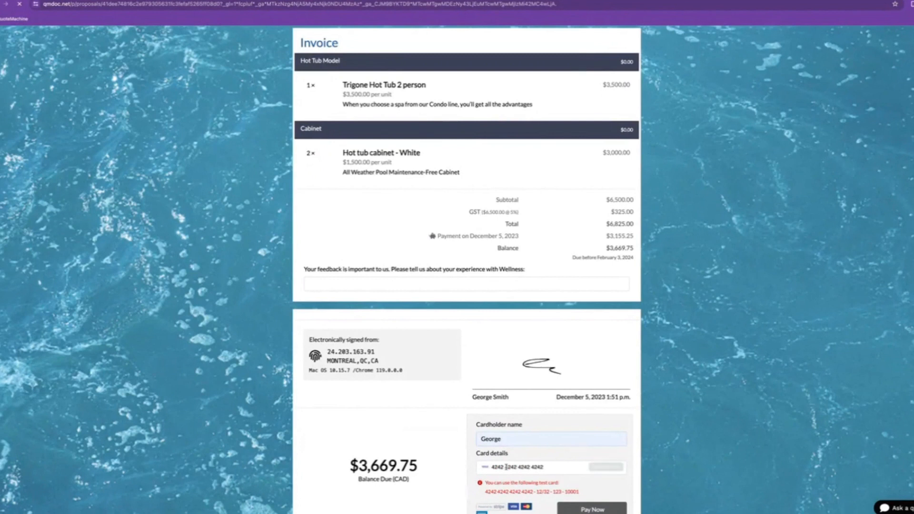
pyautogui.write('001')
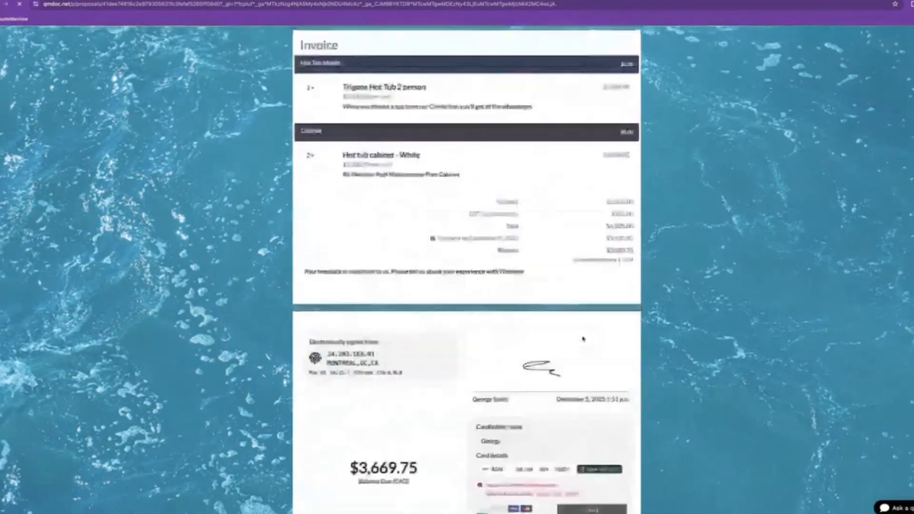
pyautogui.scroll(-1, 582, 339)
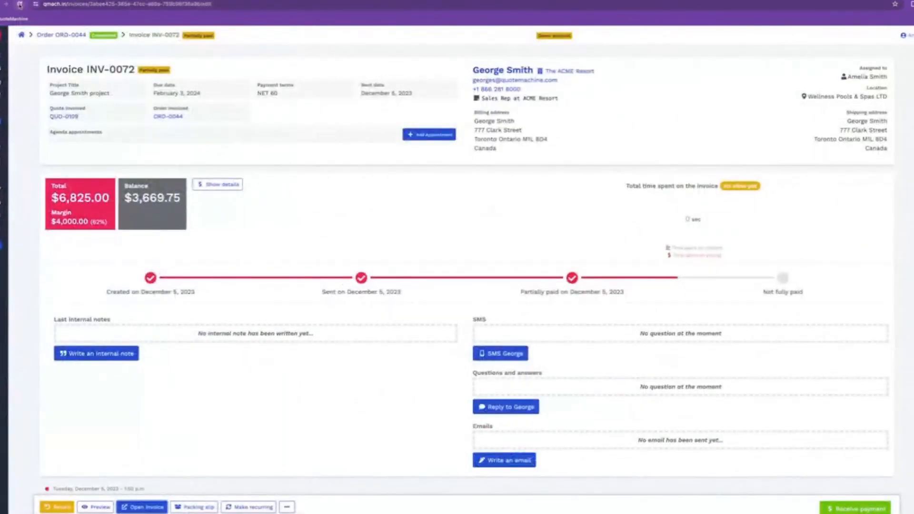
pyautogui.click(19, 5)
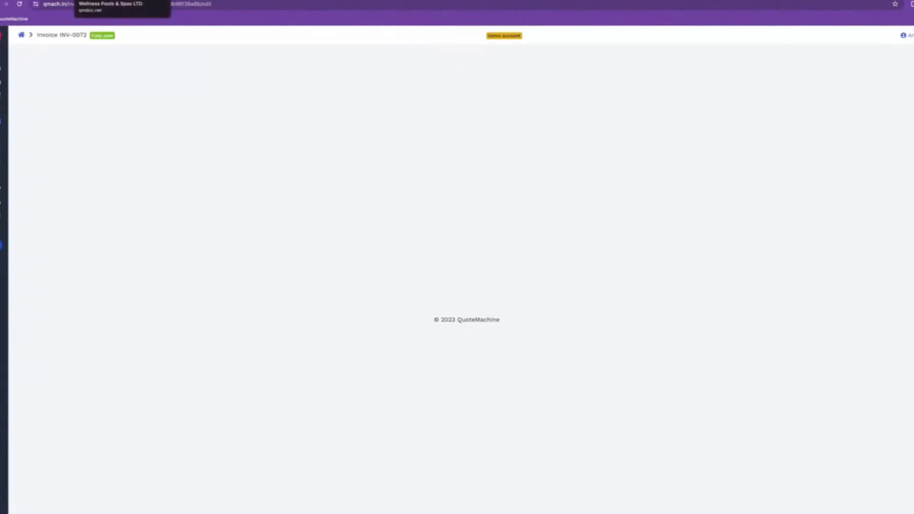
# Confirm INV-0072 shows fully paid at $6,825.00 with both payments, then return to ORD-0044
pyautogui.scroll(-7, 460, 285)
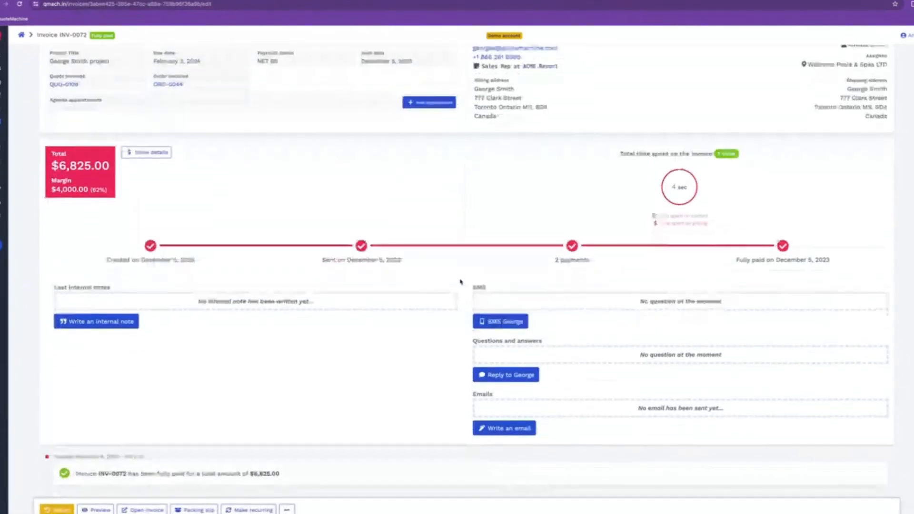
pyautogui.scroll(-2, 256, 296)
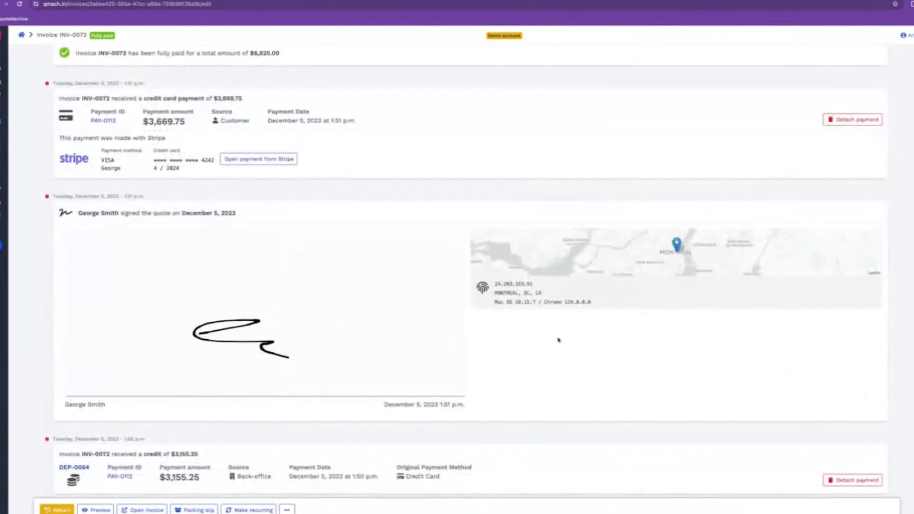
pyautogui.scroll(10, 265, 288)
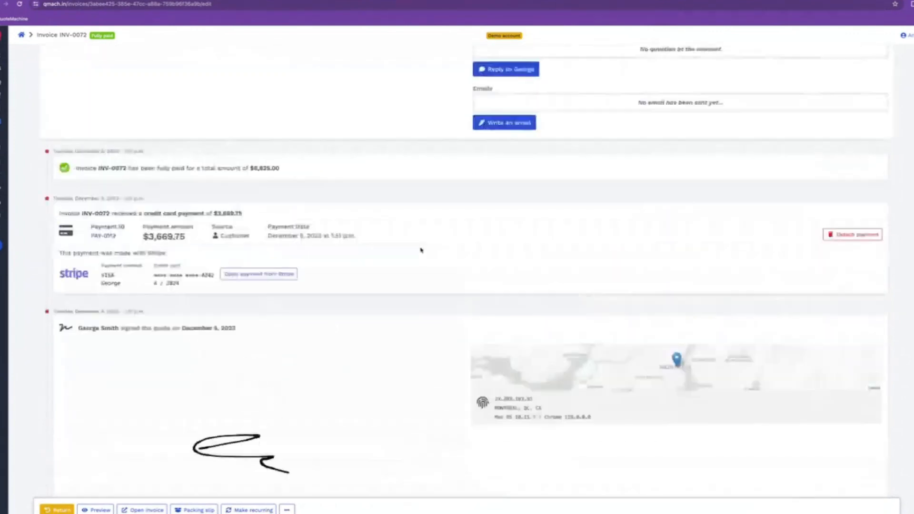
pyautogui.scroll(-1, 400, 361)
pyautogui.scroll(1, 374, 407)
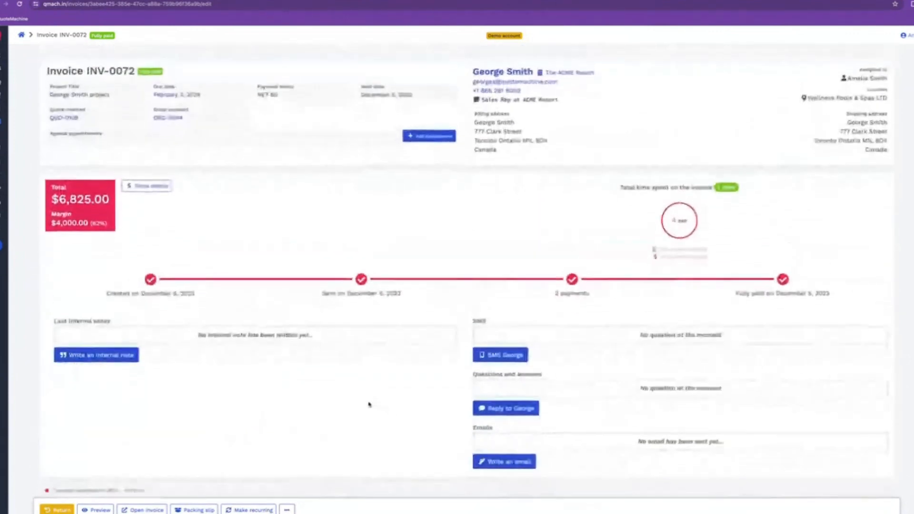
pyautogui.click(164, 117)
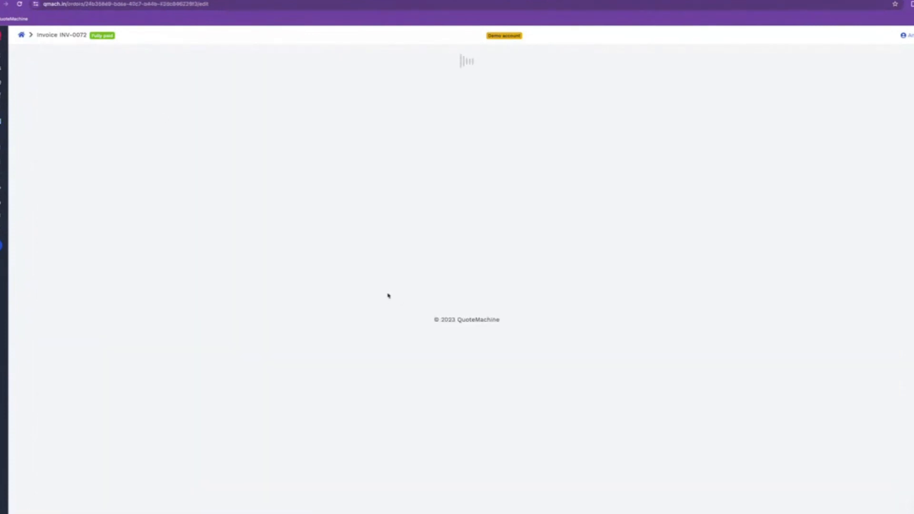